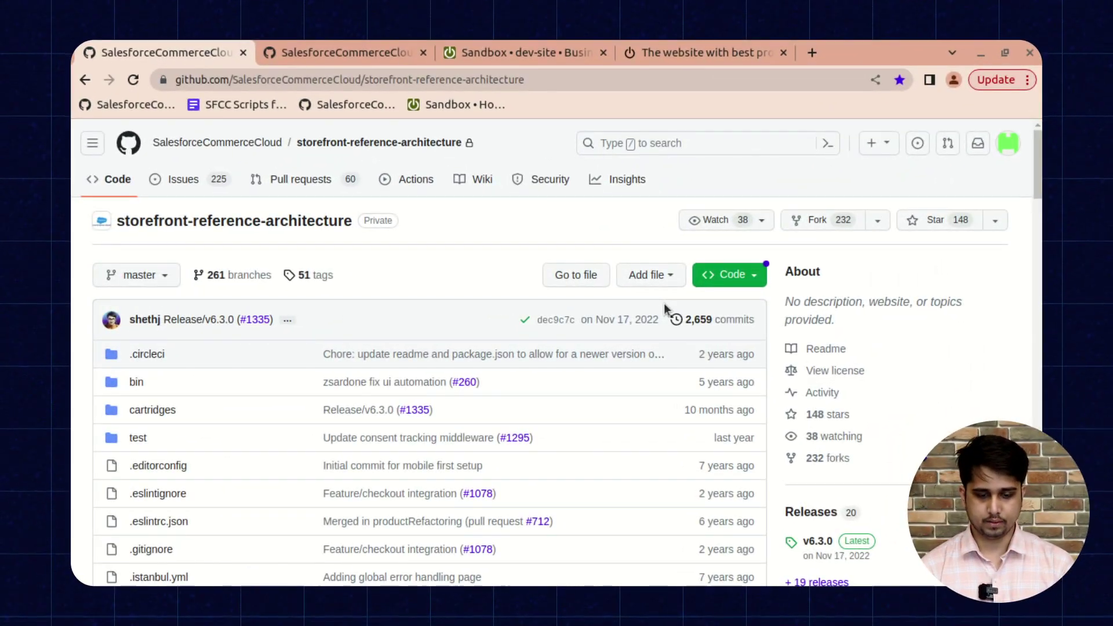
Open GitHub's Password and authentication settings and review the two-factor authentication section.
left_click(1009, 145)
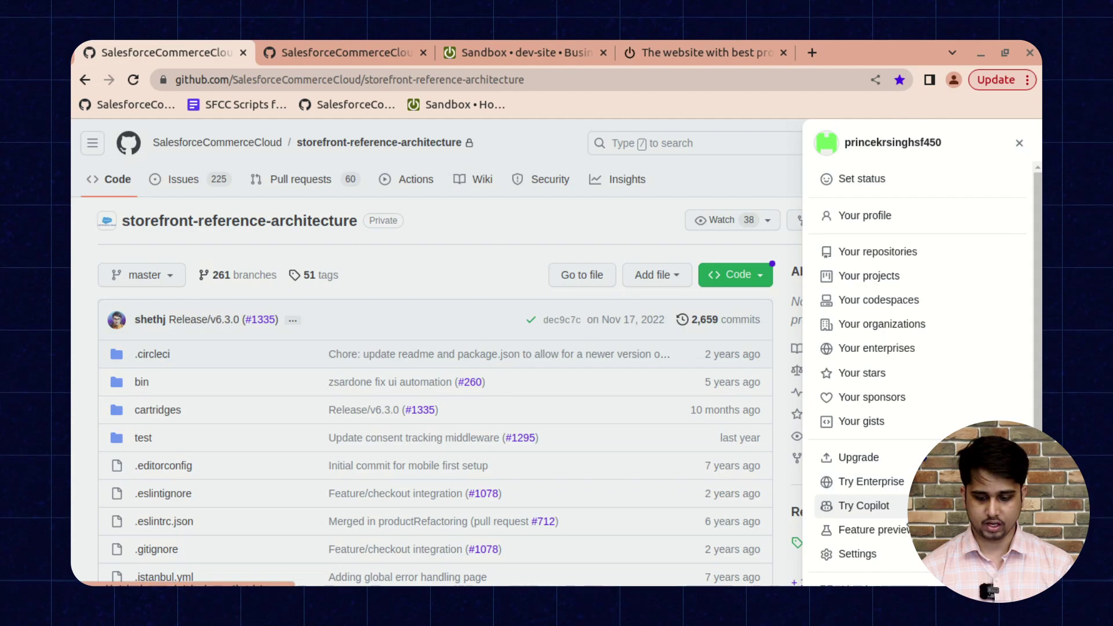
left_click(857, 554)
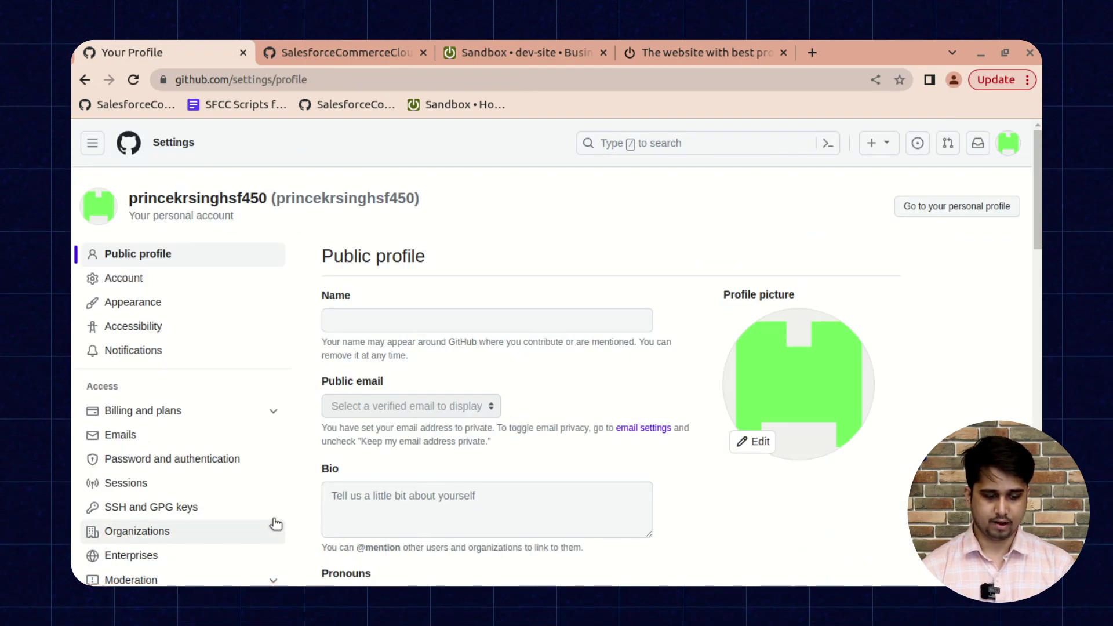
scroll(273, 522, "down", 3)
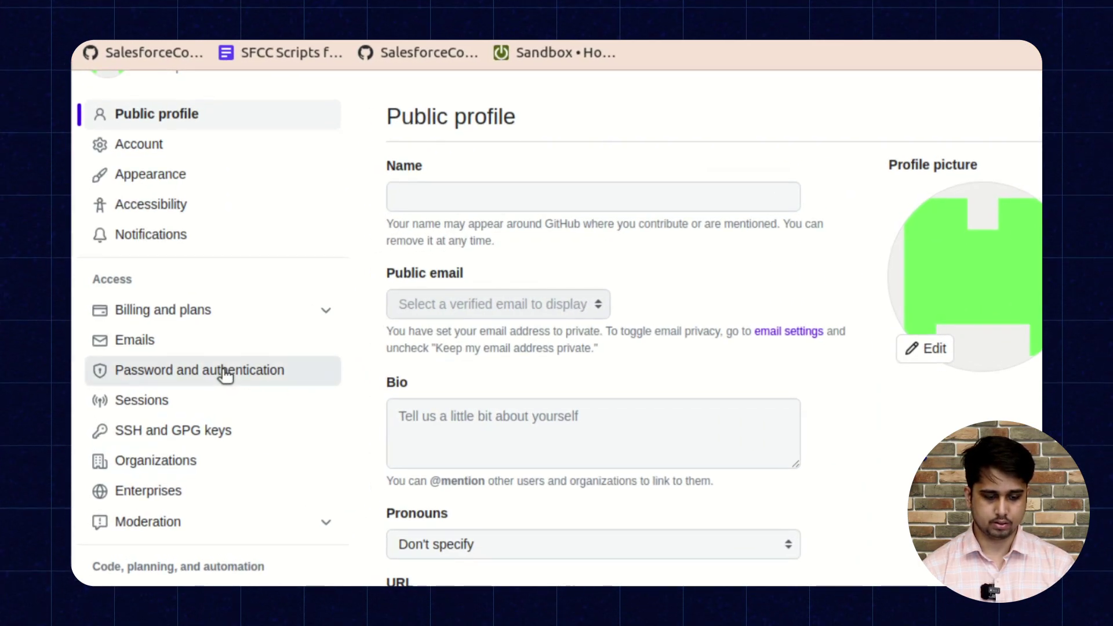
left_click(225, 373)
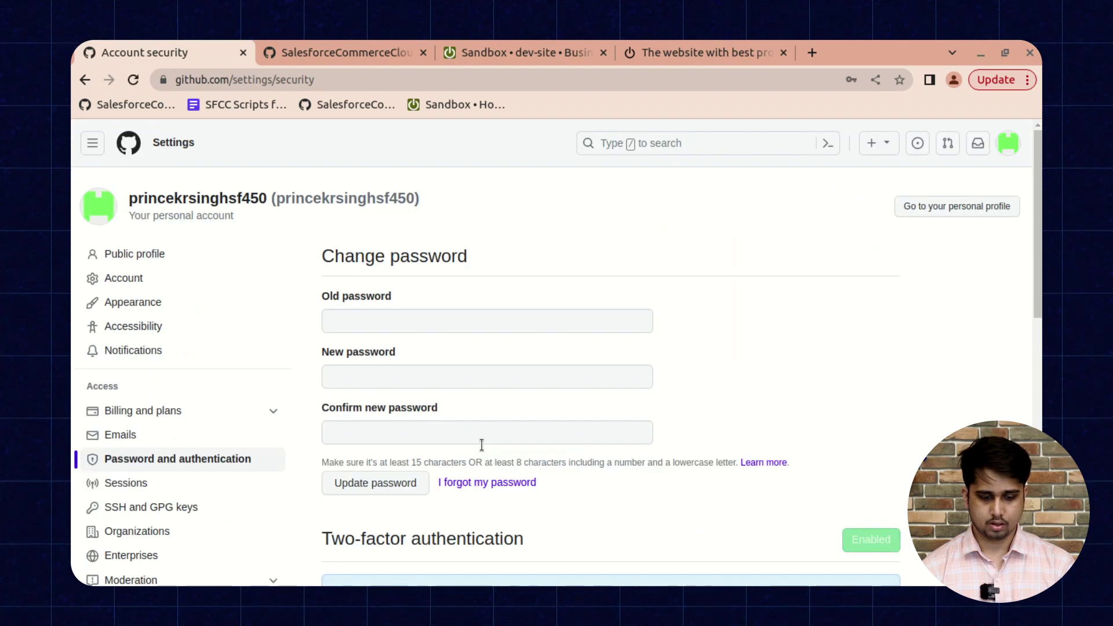
scroll(482, 444, "down", 5)
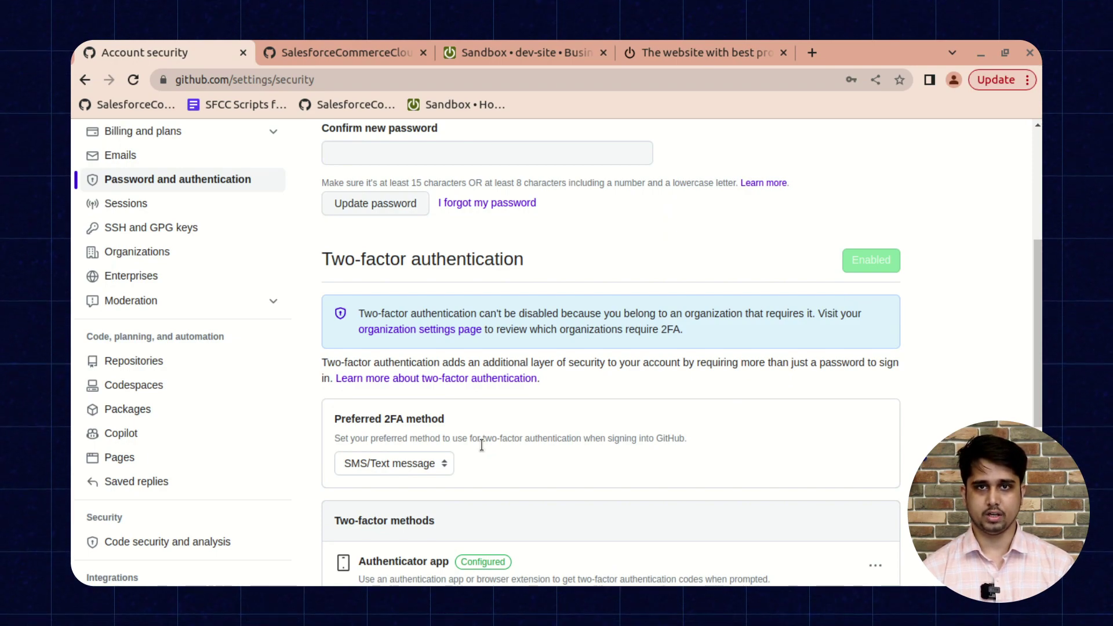
scroll(482, 445, "up", 5)
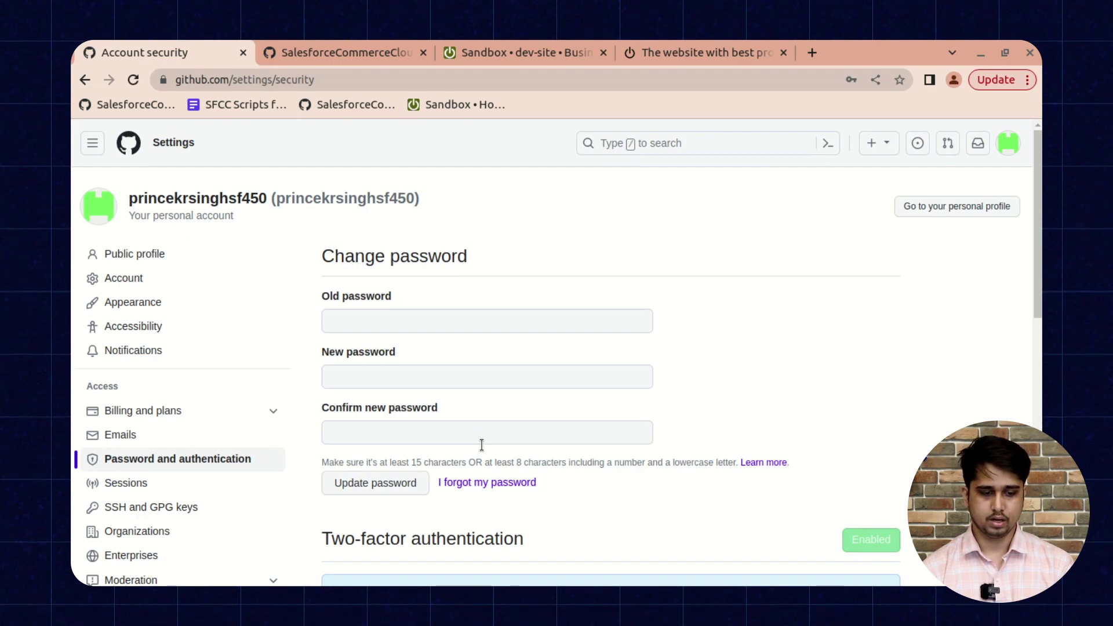
Download the storefront-reference-architecture repo as storefront-reference-architecture-master.zip and show it in Downloads.
left_click(144, 105)
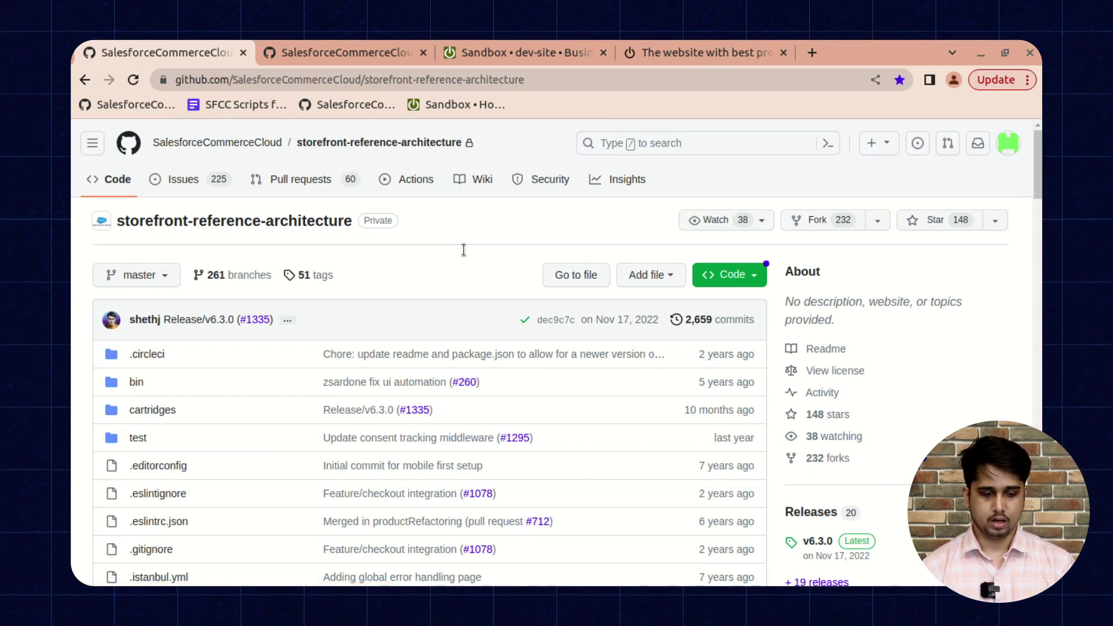
scroll(464, 250, "down", 10)
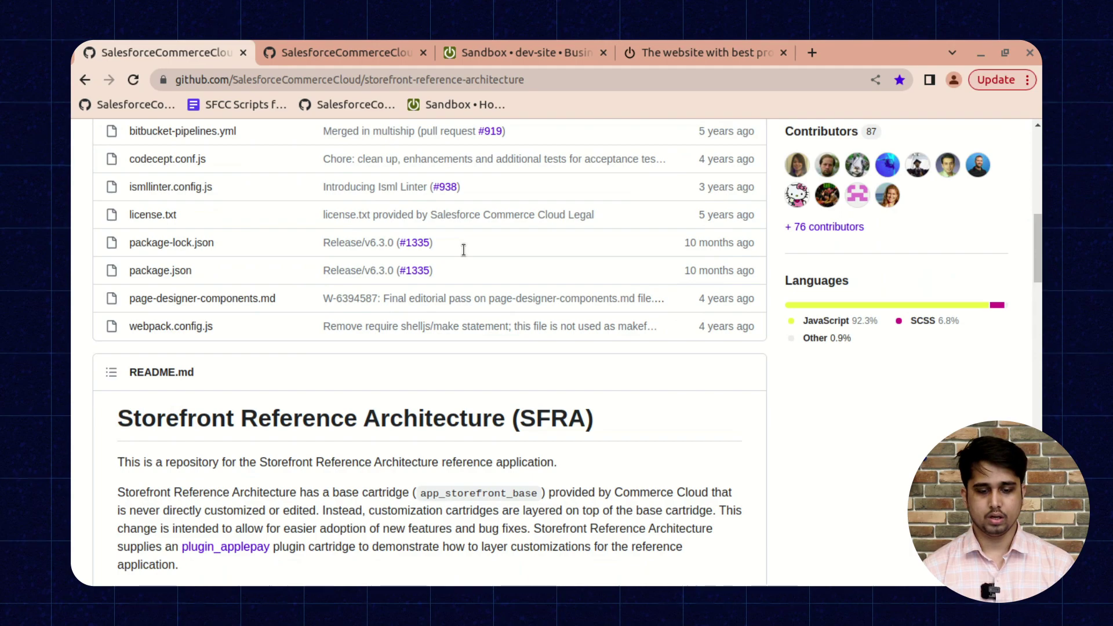
scroll(464, 250, "up", 10)
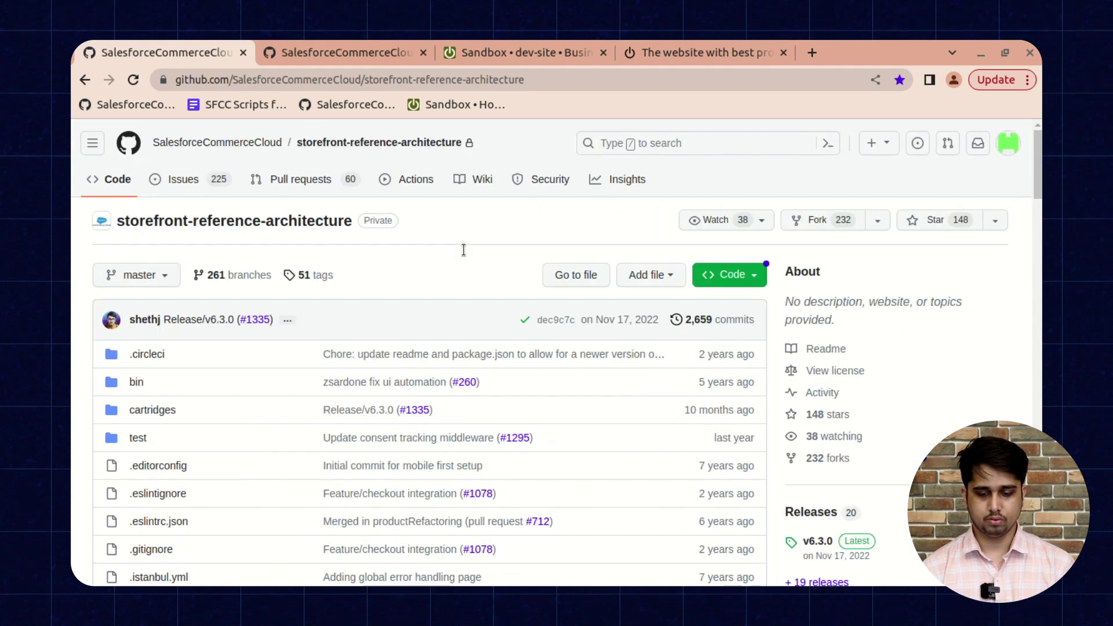
left_click(744, 279)
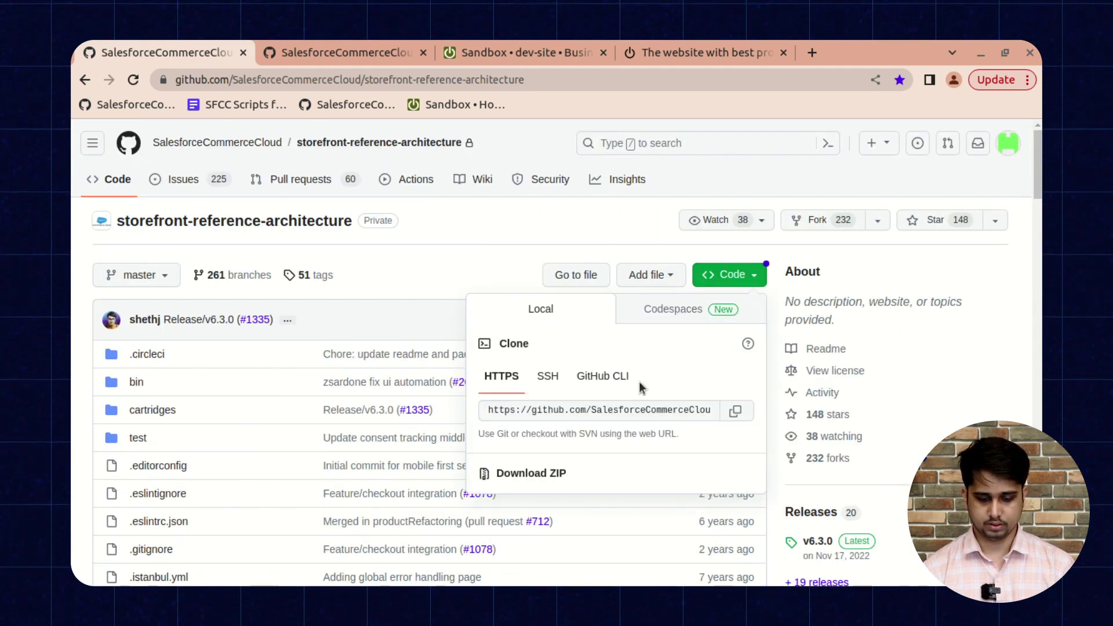
left_click(547, 474)
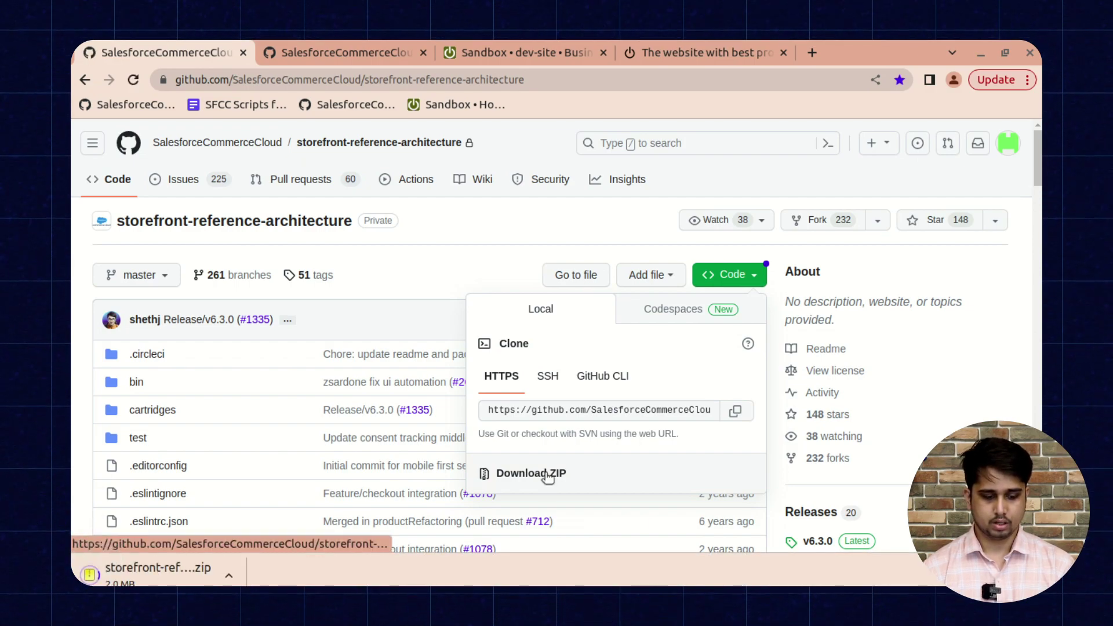
left_click(229, 576)
left_click(295, 523)
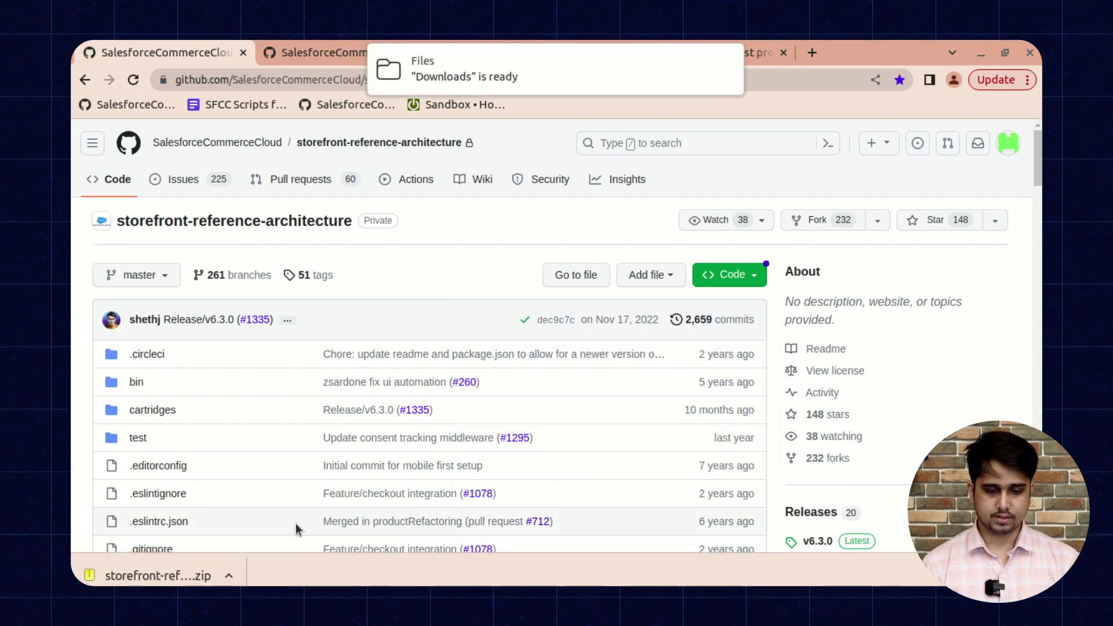
Extract storefront-reference-architecture-master.zip into the Downloads folder.
left_click(583, 69)
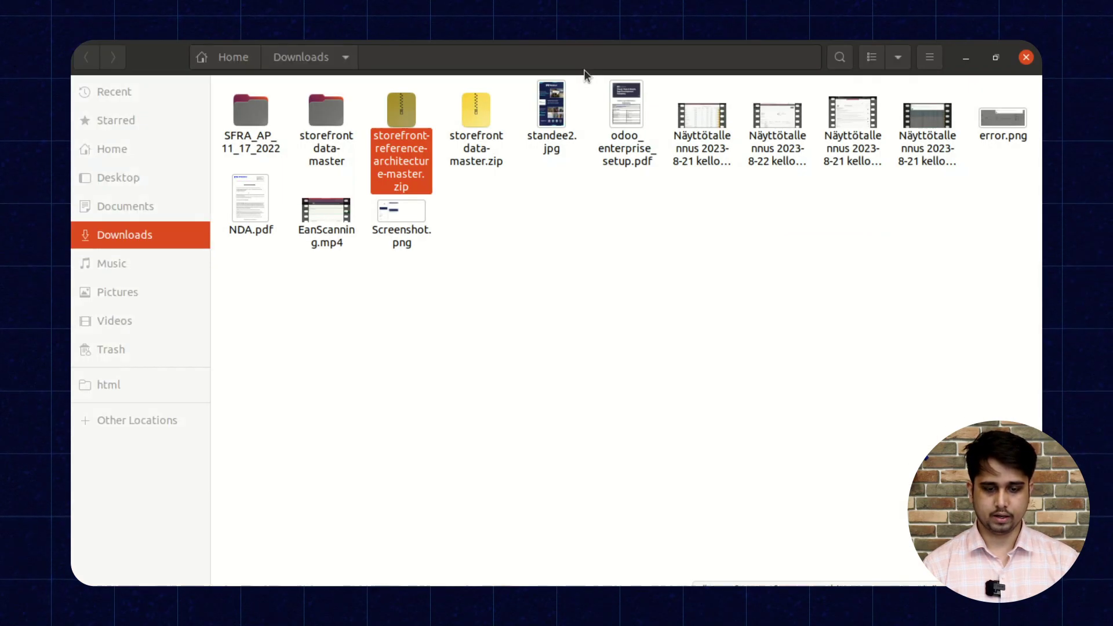
right_click(400, 152)
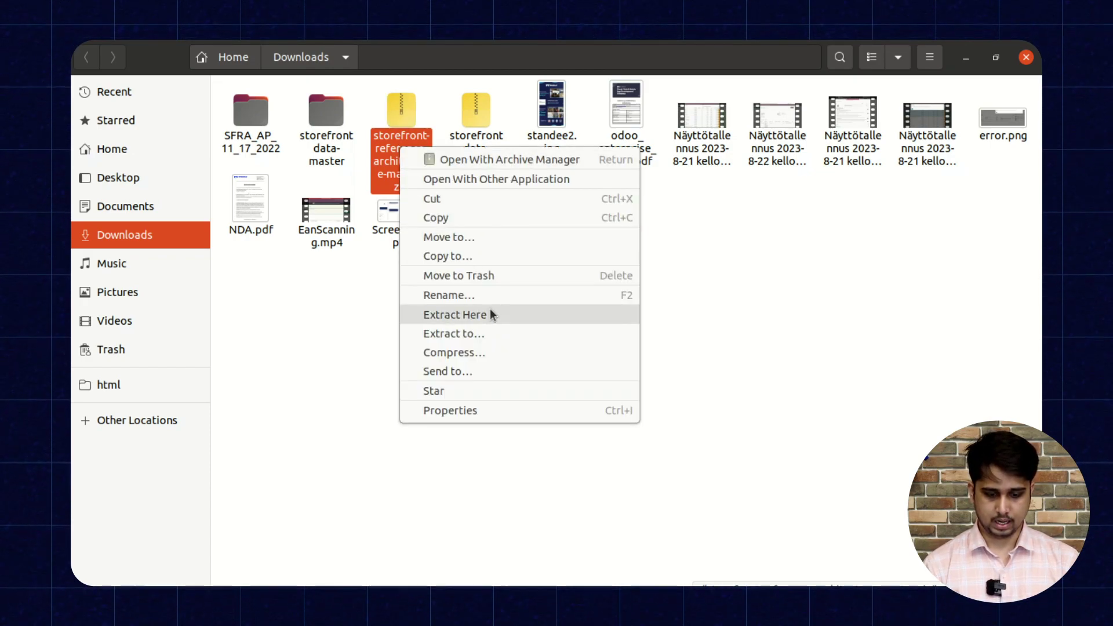
left_click(489, 315)
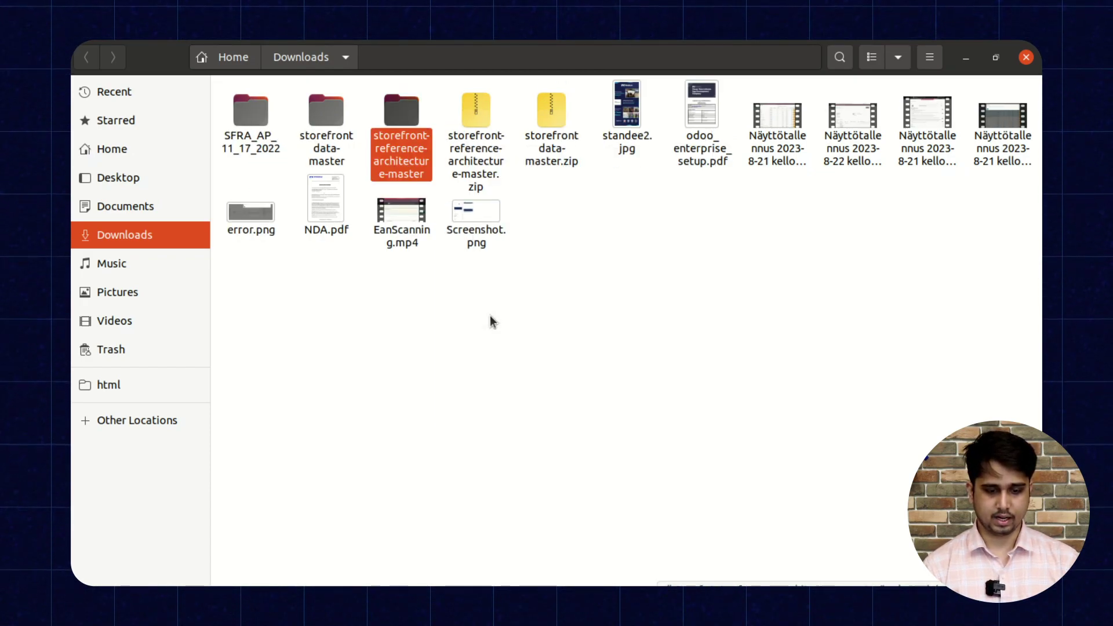
Open a terminal in the extracted folder and run npm install.
right_click(407, 168)
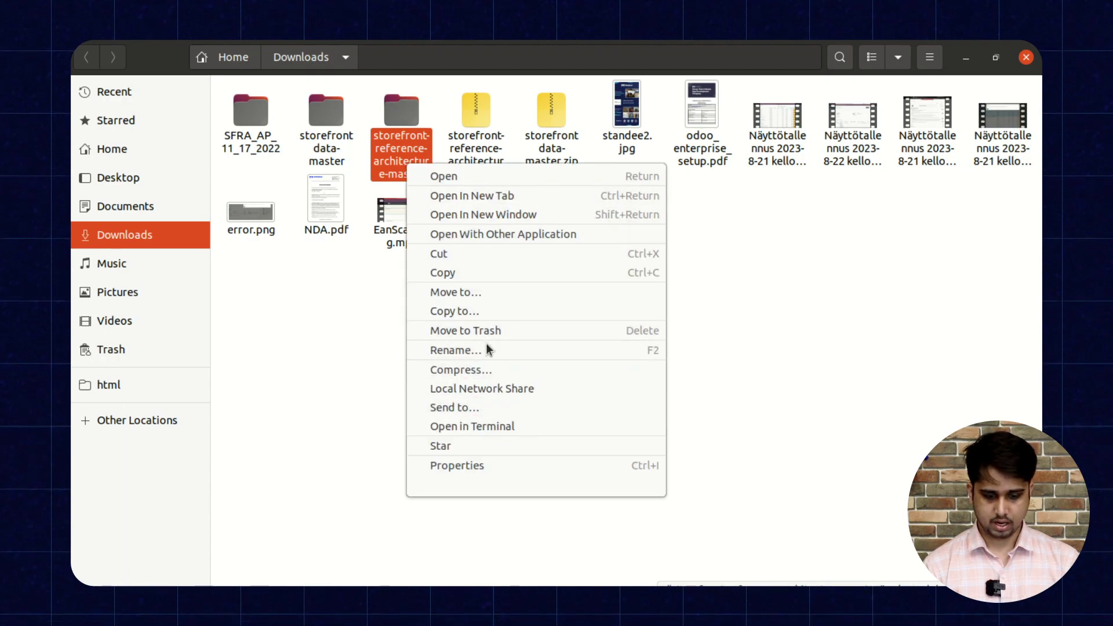
left_click(493, 428)
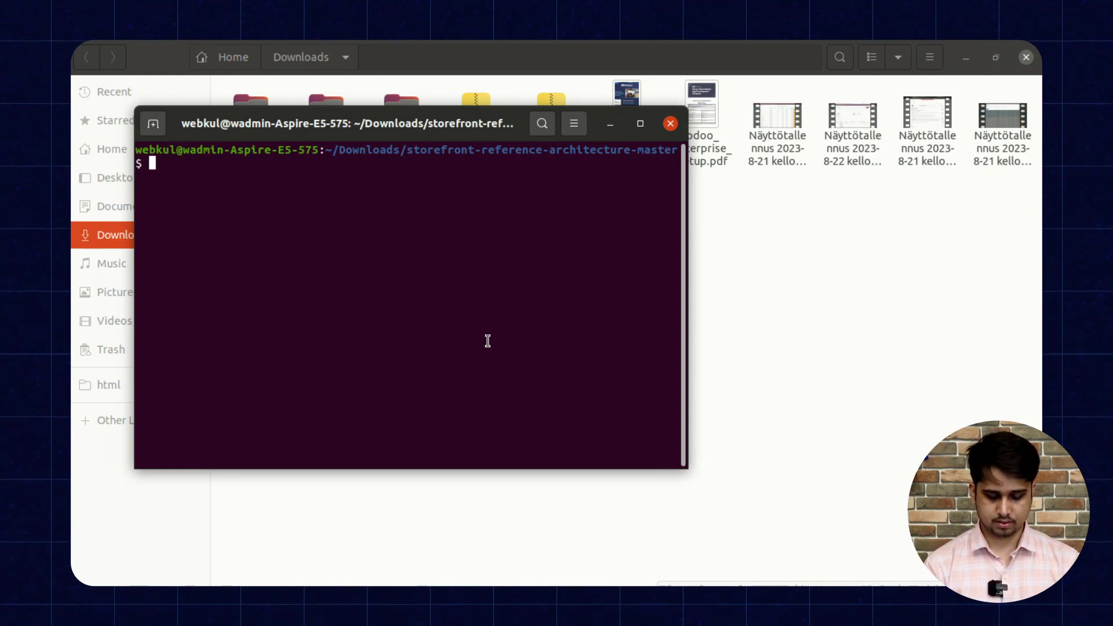
type("npm install")
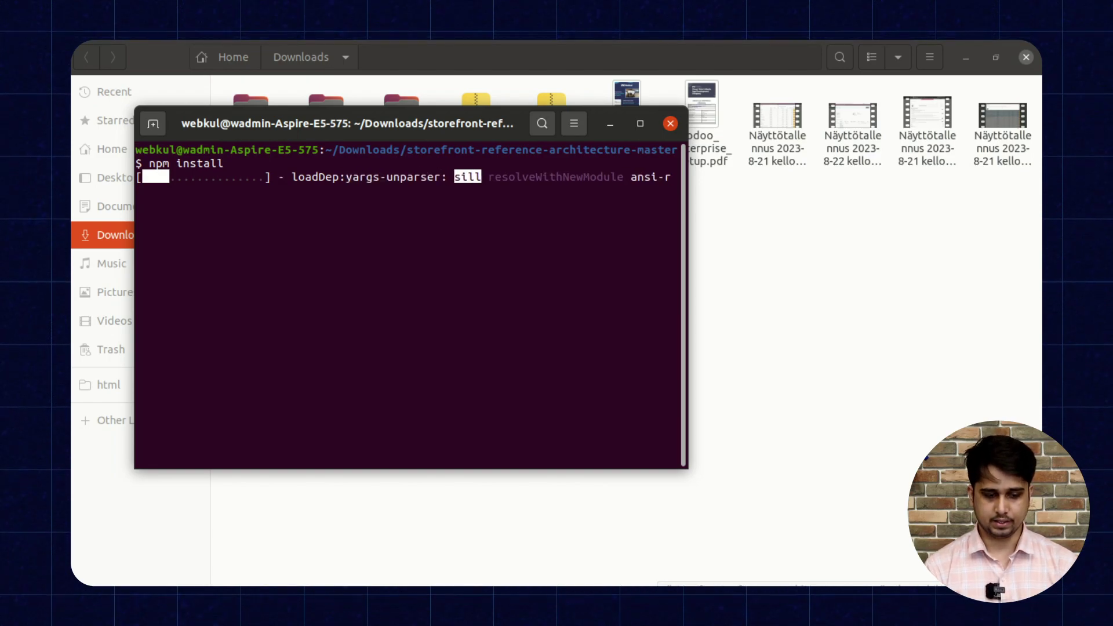
Browse into the extracted storefront folder and check its node_modules contents.
left_click(791, 262)
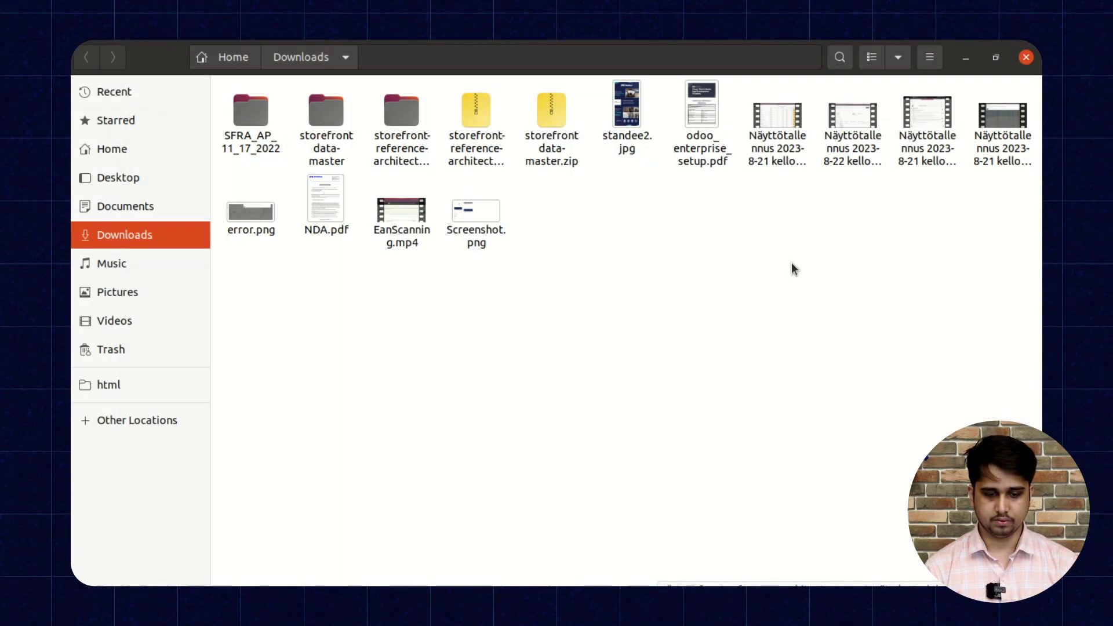
double_click(408, 135)
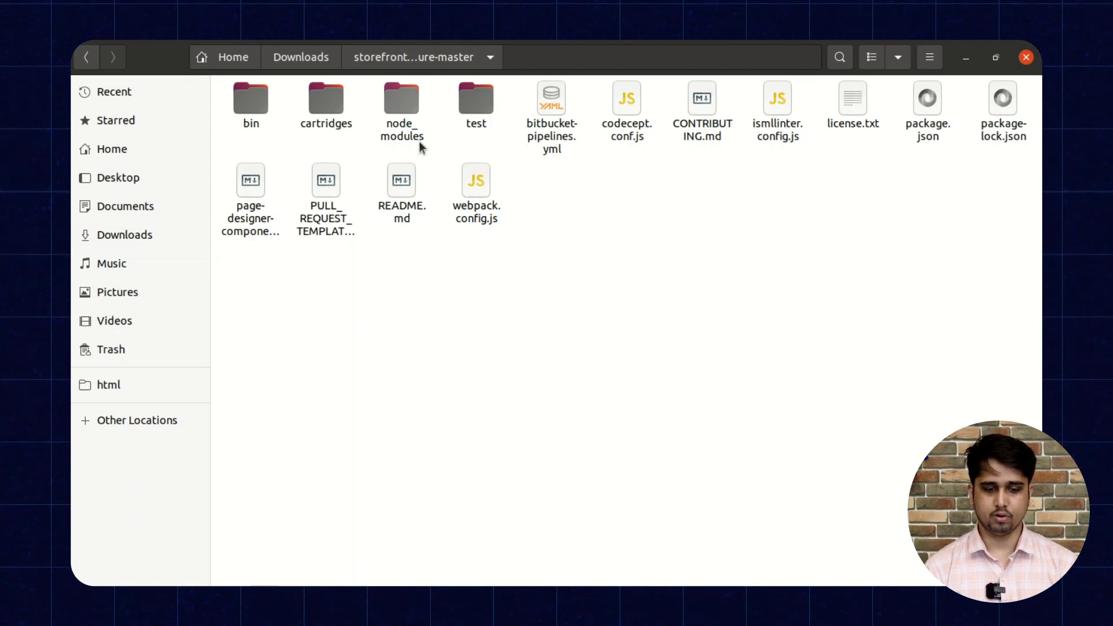
double_click(415, 138)
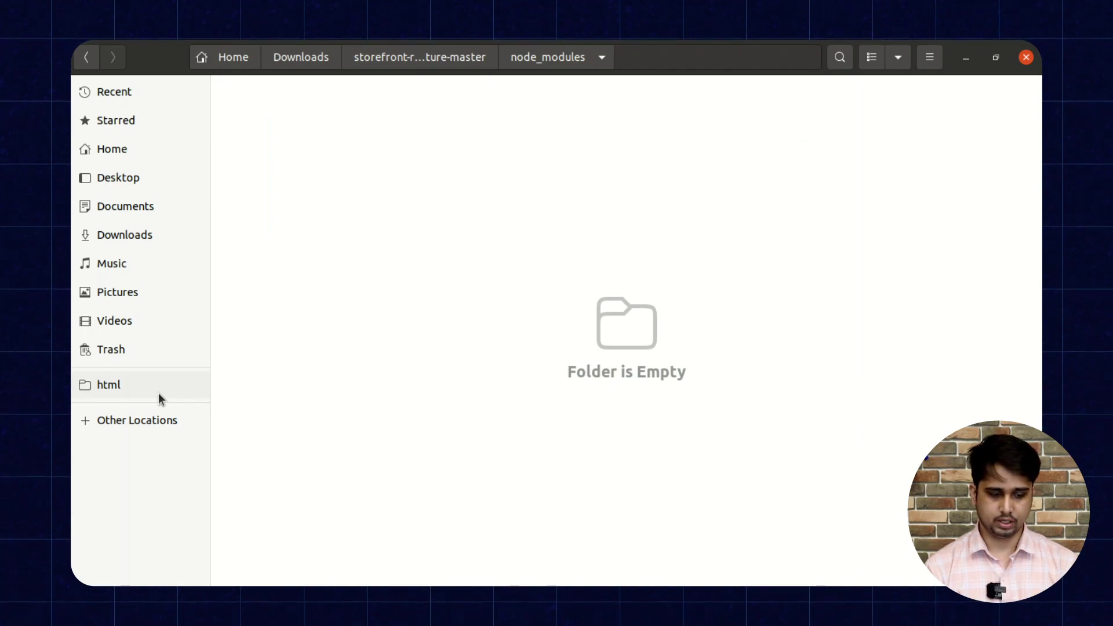
key("alt+Tab")
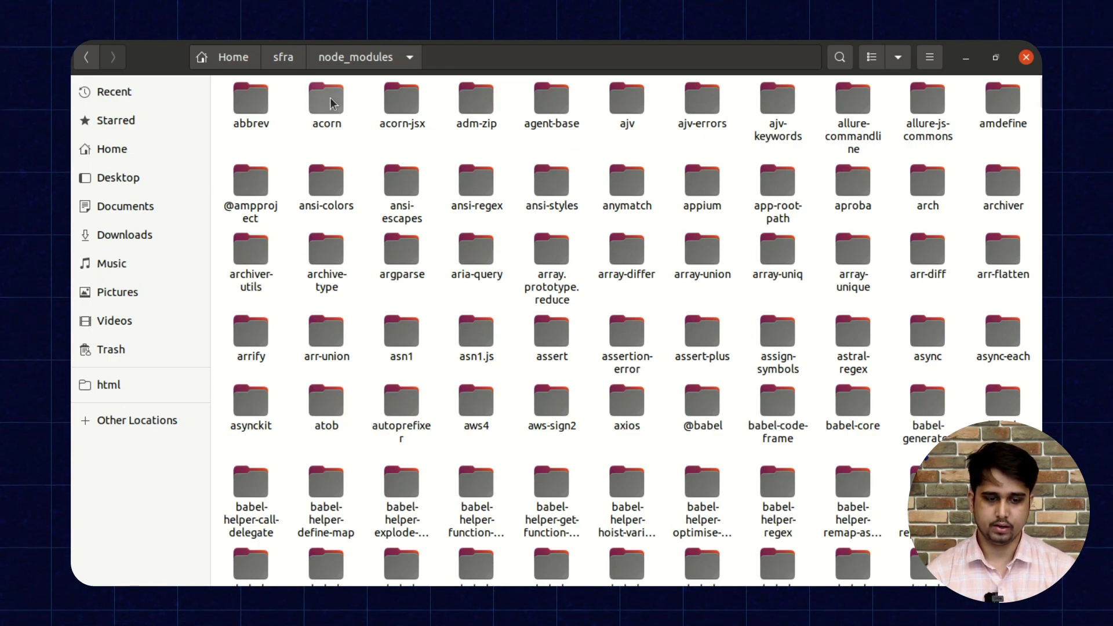
Open a terminal in the sfra folder and run code ./ to launch the editor.
left_click(284, 57)
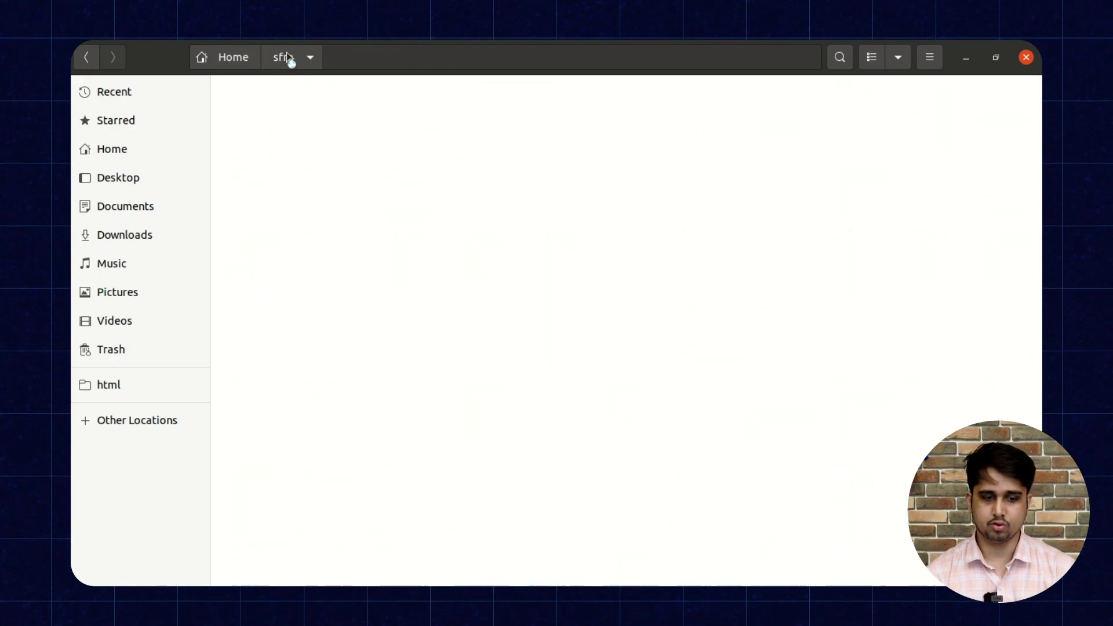
right_click(629, 289)
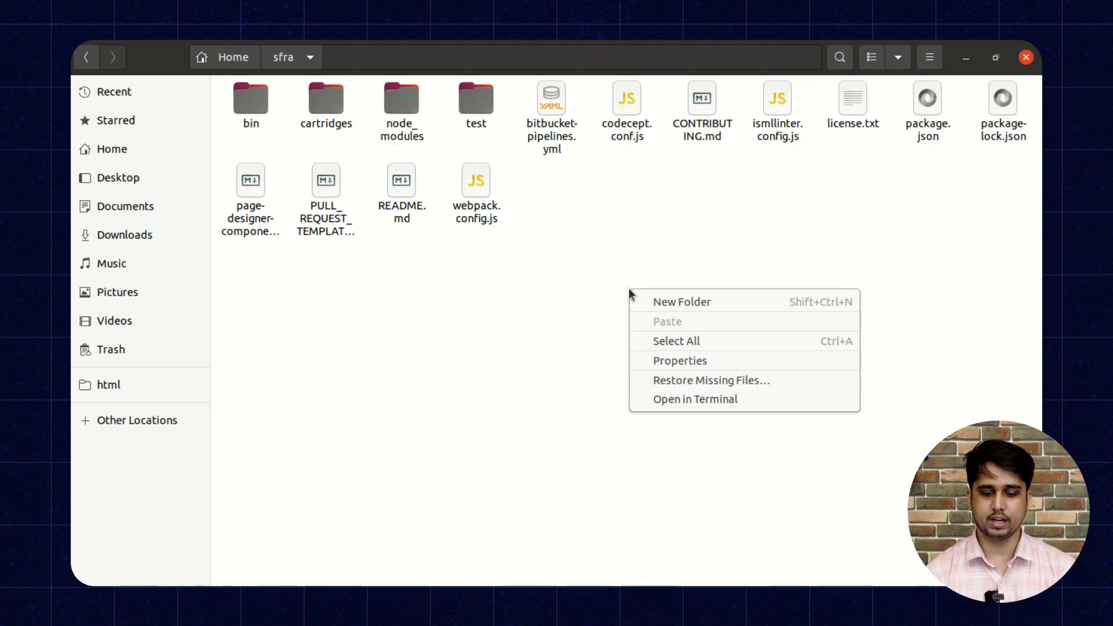
left_click(700, 397)
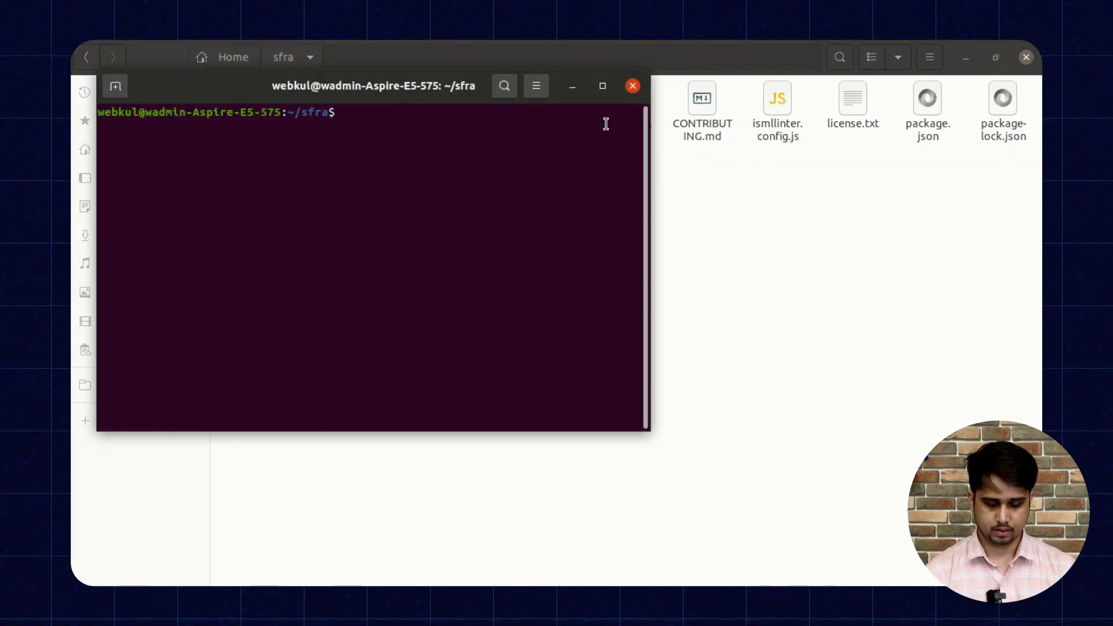
type("code ")
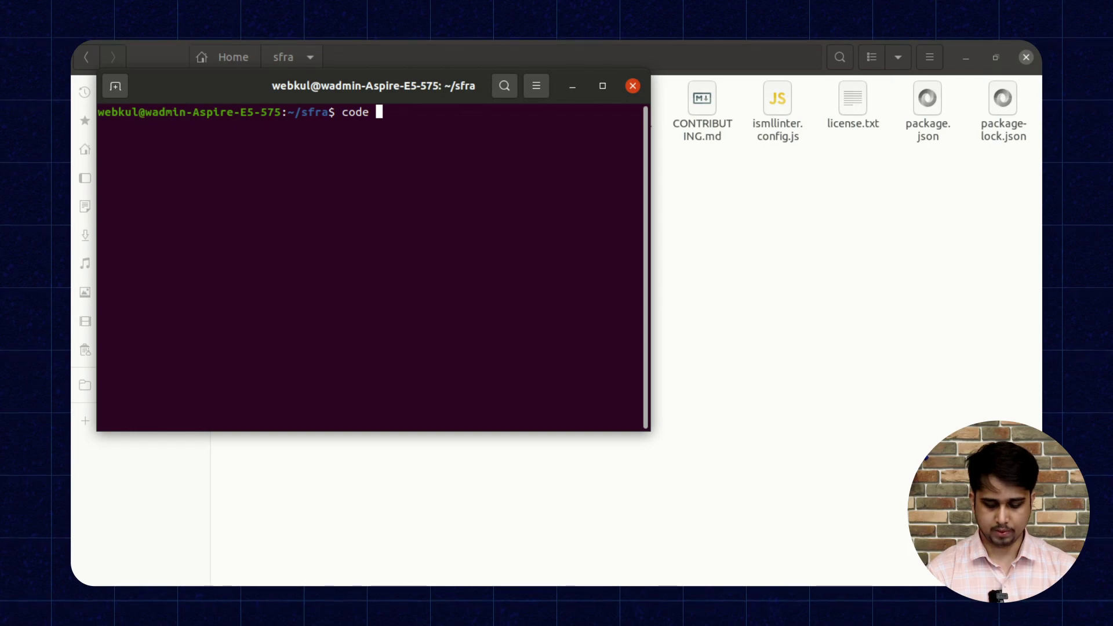
type("./")
key("Return")
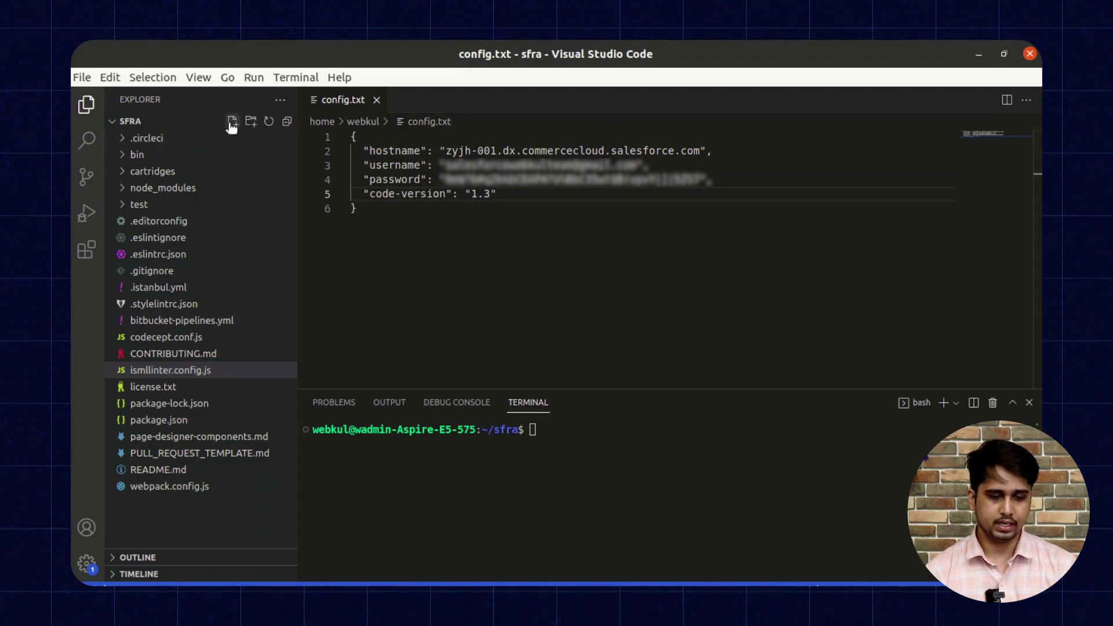
Create a new file named dw.json in the sfra project.
left_click(232, 122)
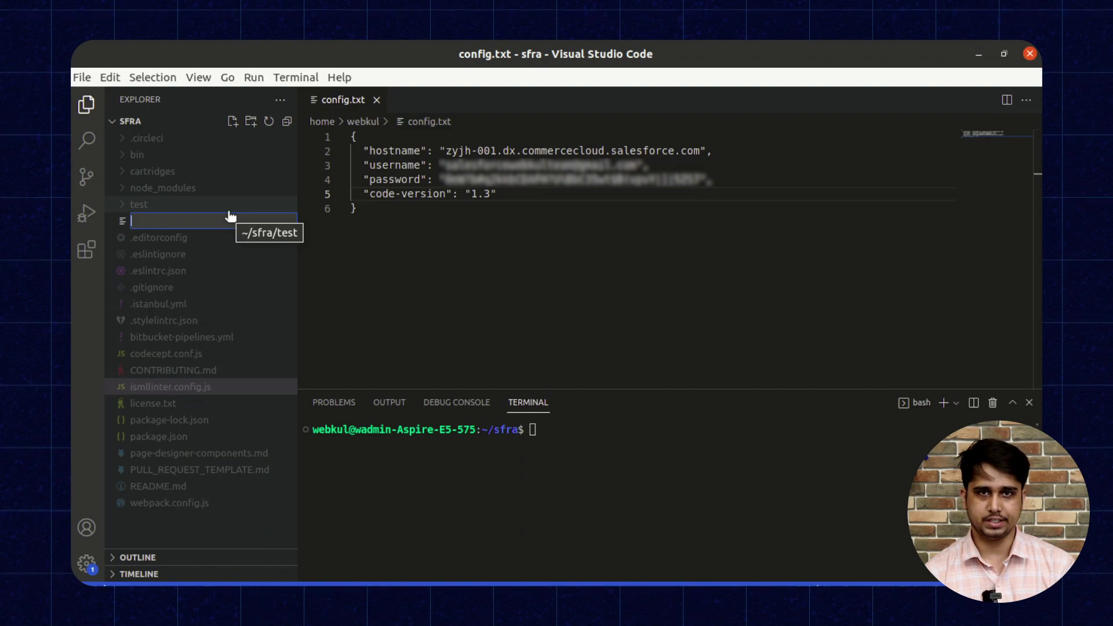
type("d")
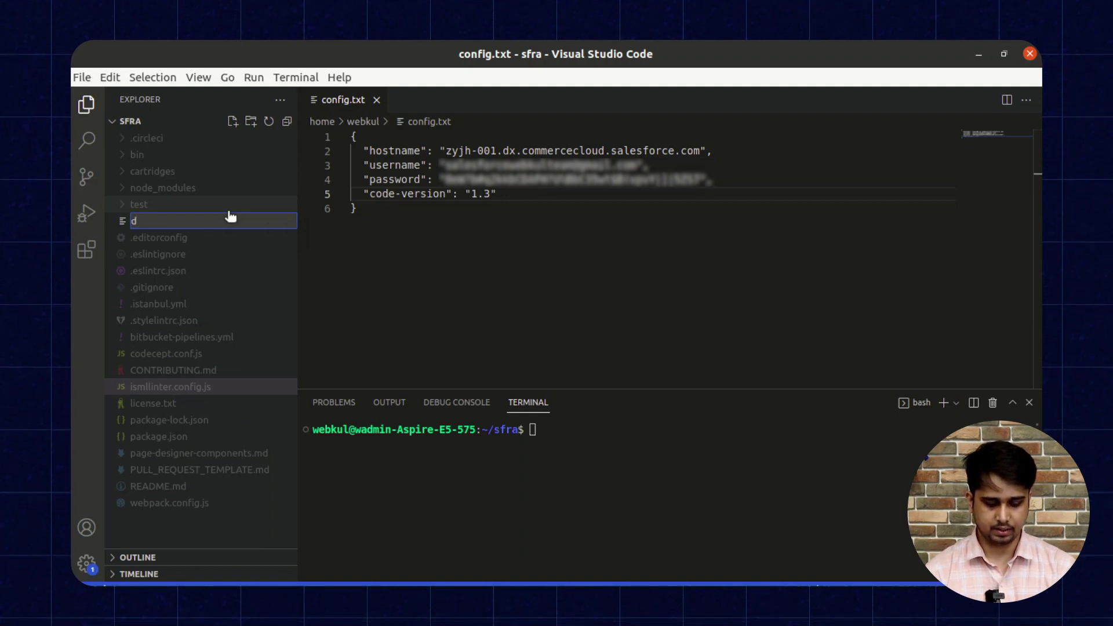
type("w.")
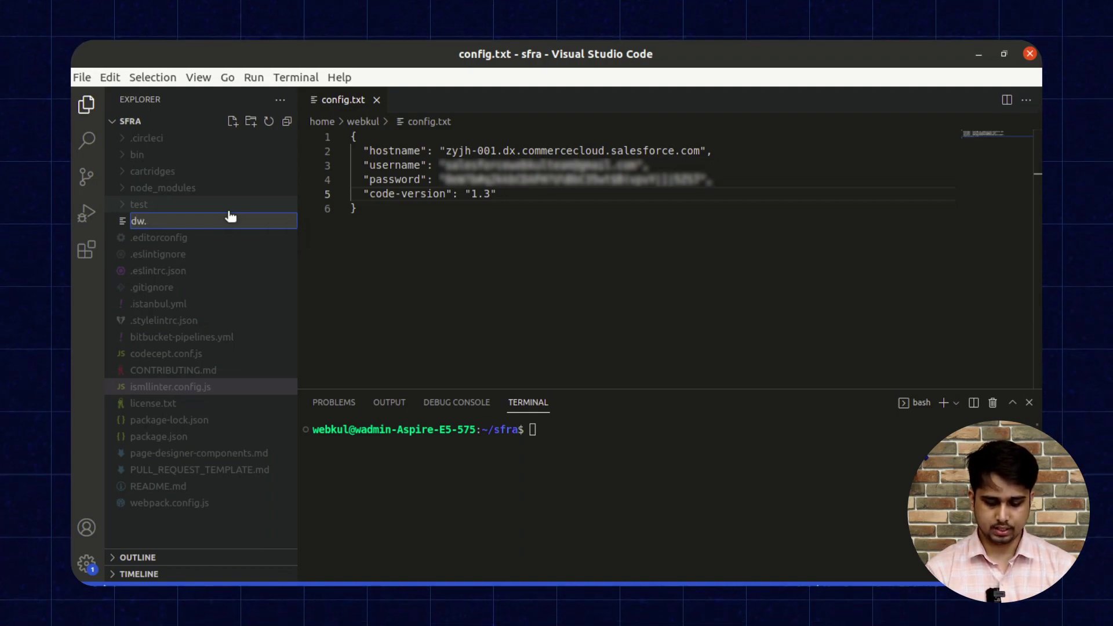
type("kjson")
key("Return")
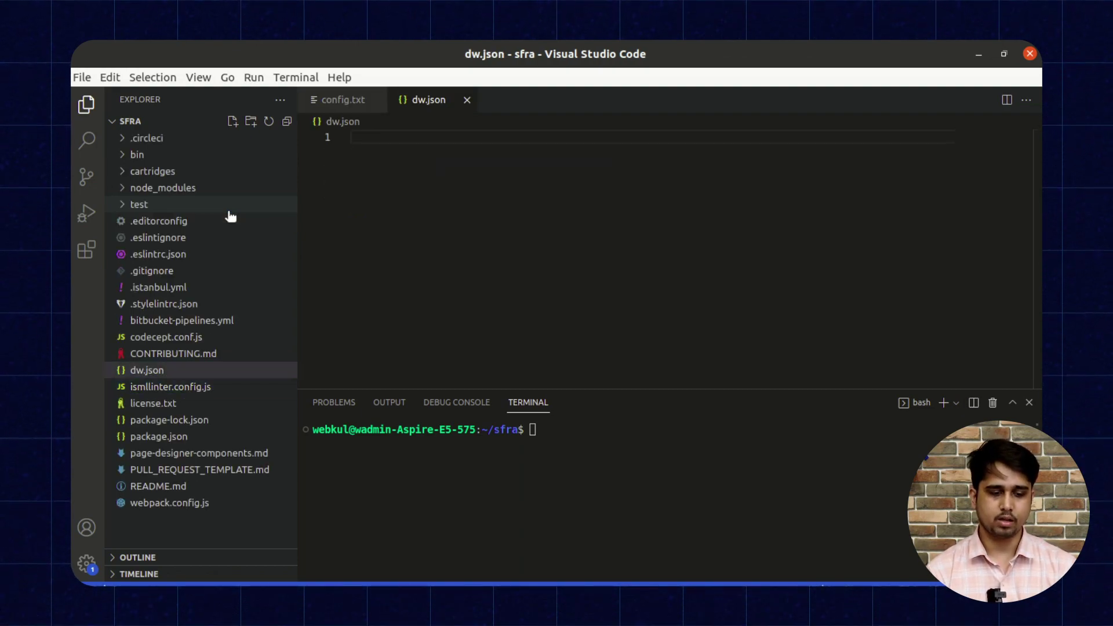
Paste config.txt's JSON with hostname, credentials and code-version 1.3 into dw.json and fix the closing brace.
left_click(351, 101)
left_click_drag(390, 215, 326, 135)
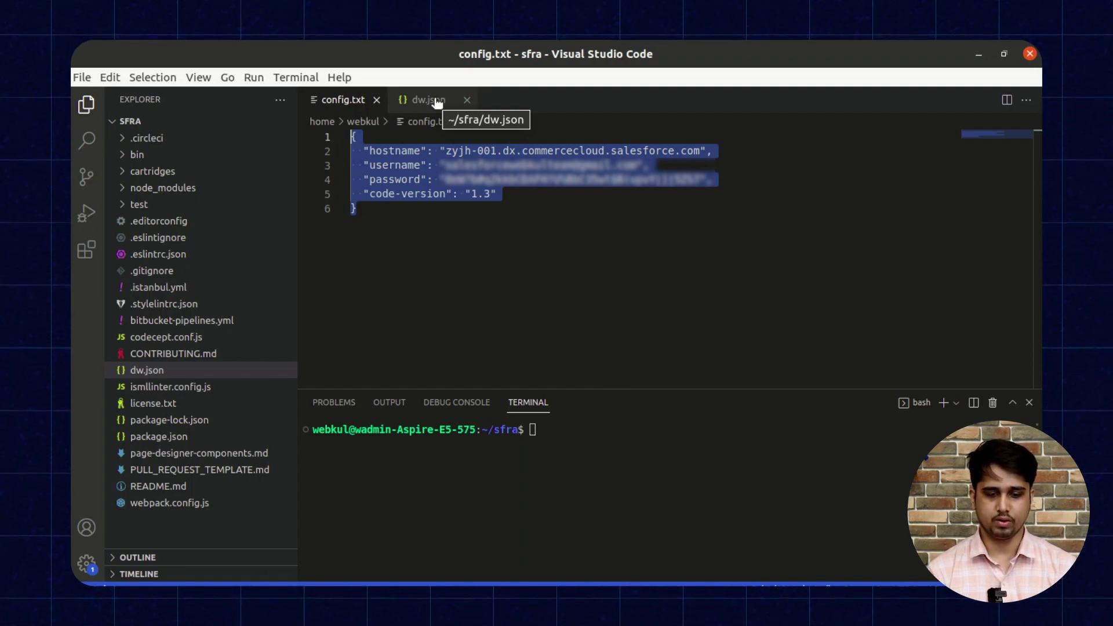
left_click(436, 102)
key("ctrl+v")
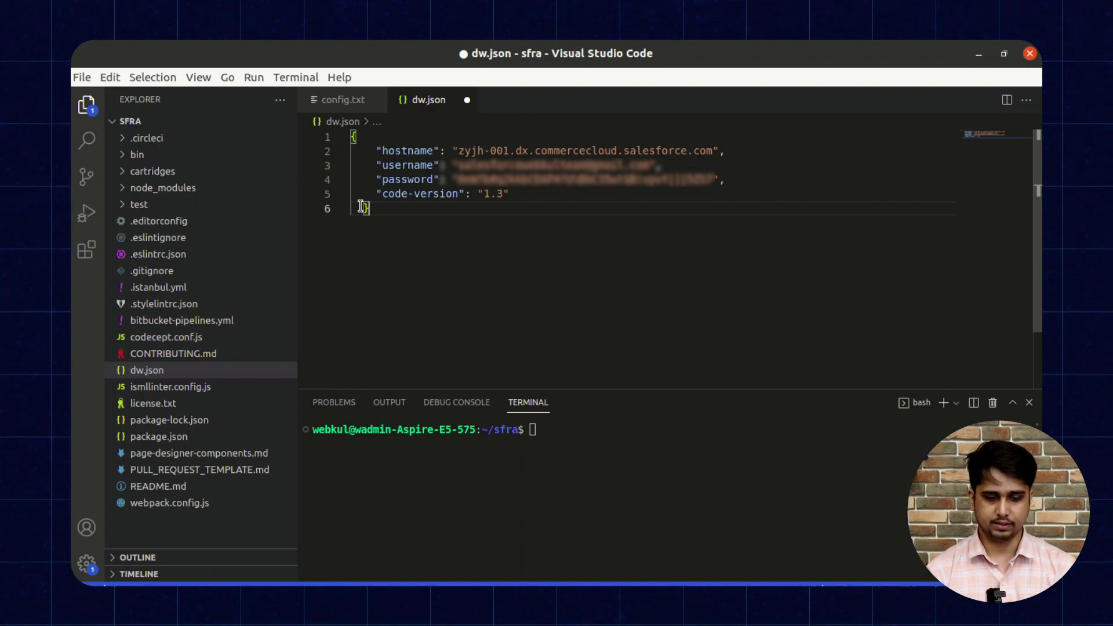
left_click(360, 209)
key("BackSpace")
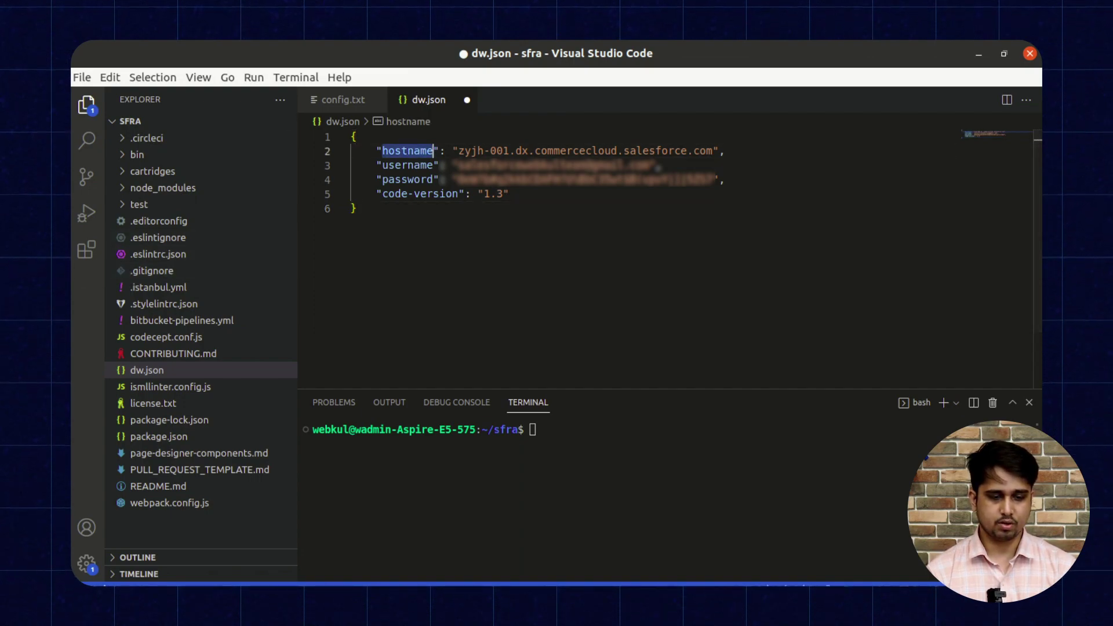
key("alt+Tab")
Confirm the sandbox hostname zyjh-001.dx.commercecloud.salesforce.com in Business Manager's address bar, then return to dw.json.
left_click(333, 51)
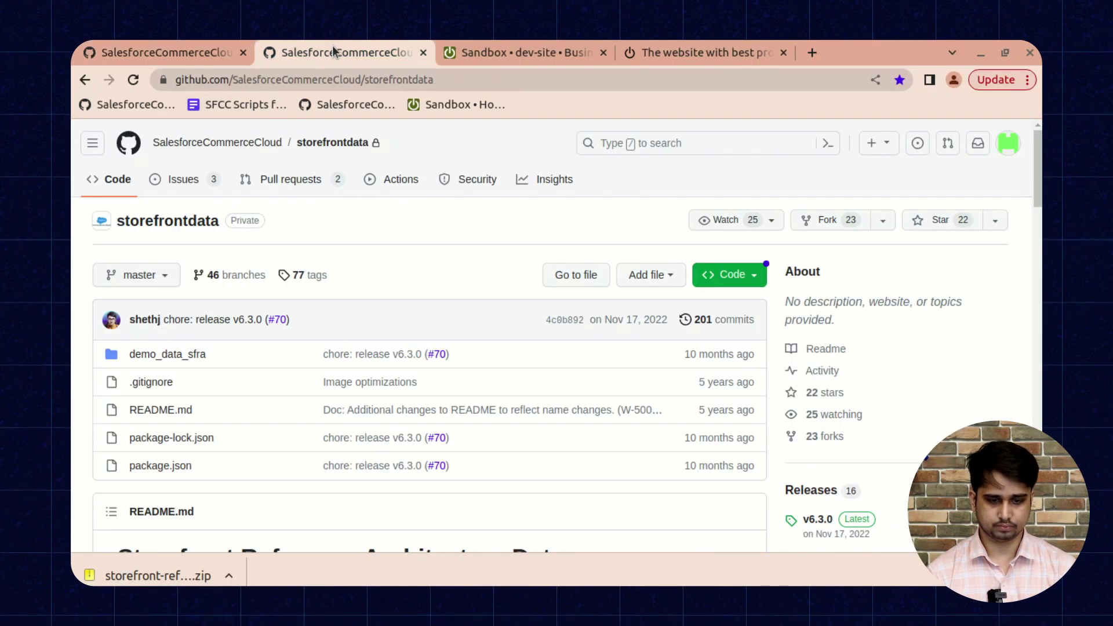
left_click(479, 51)
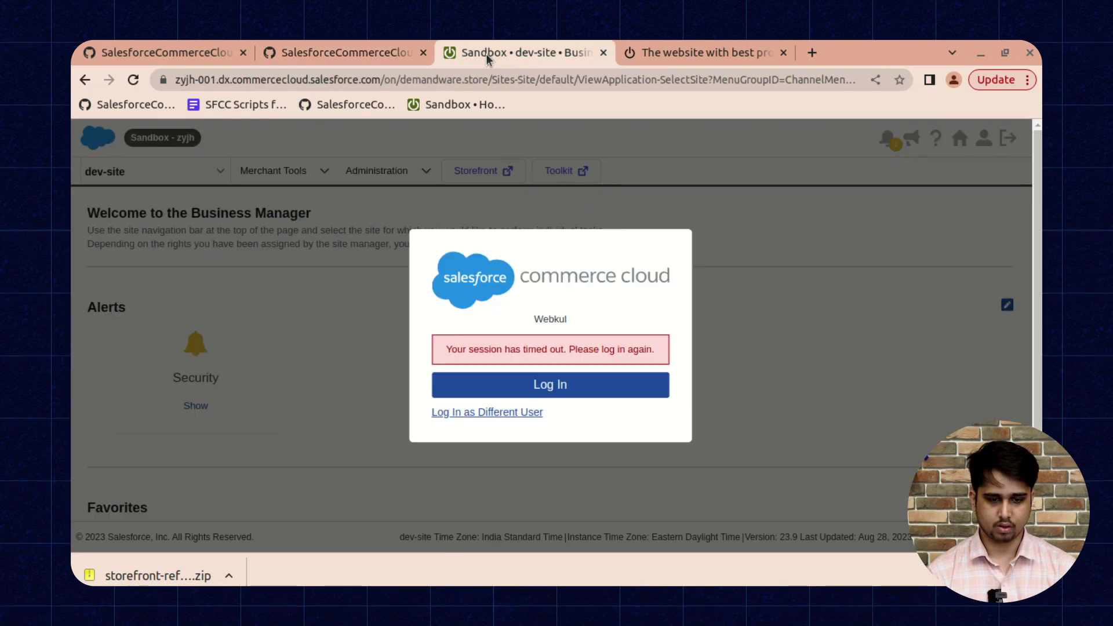
left_click(364, 80)
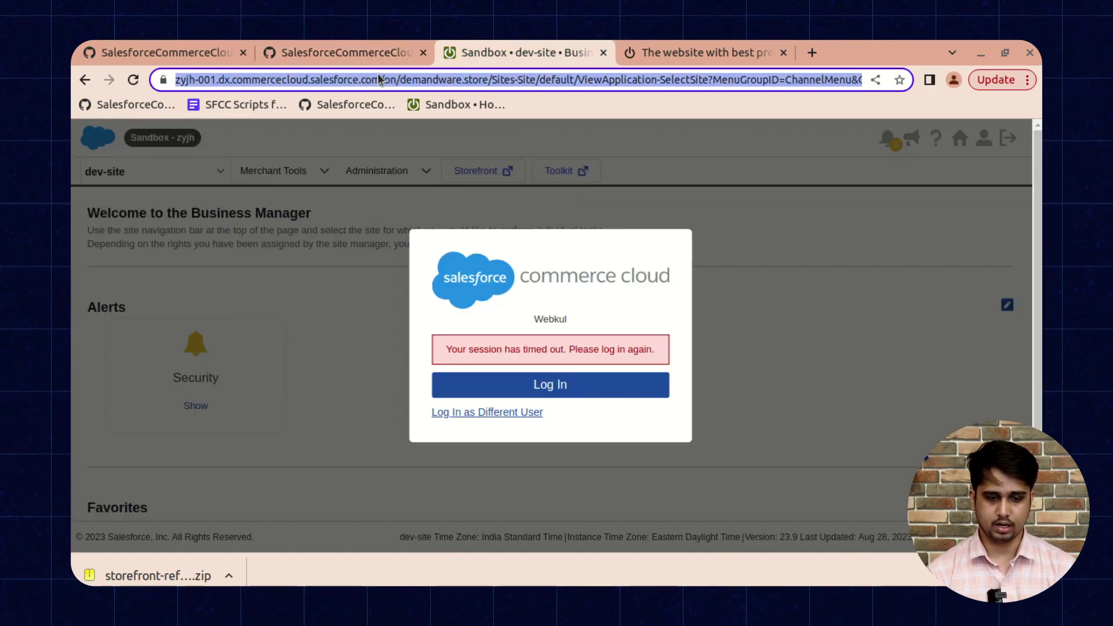
left_click(378, 80)
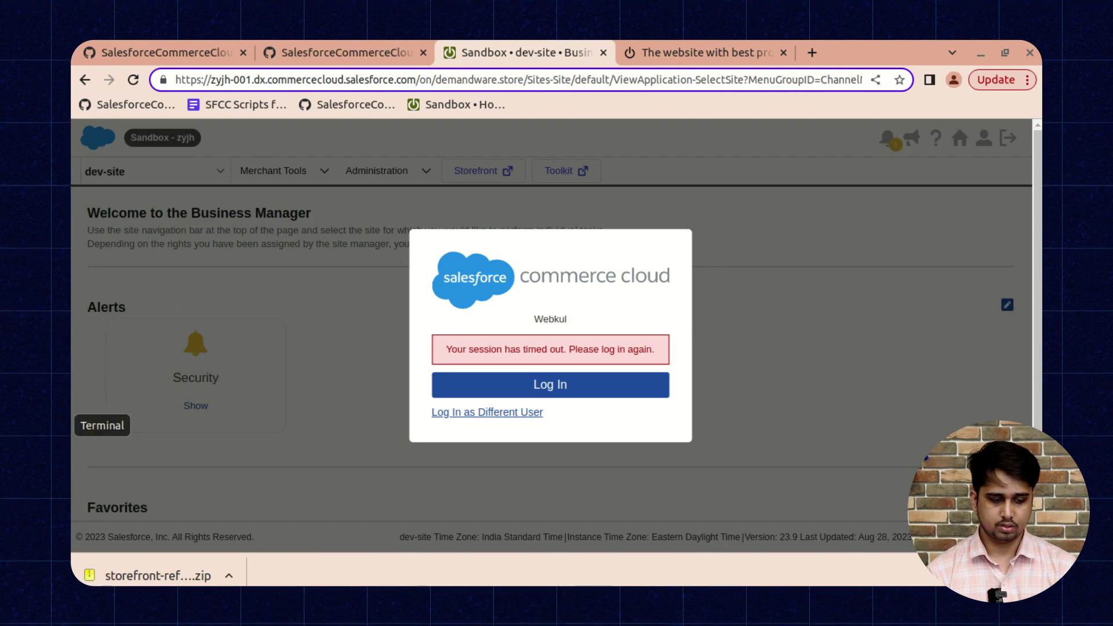
left_click(71, 374)
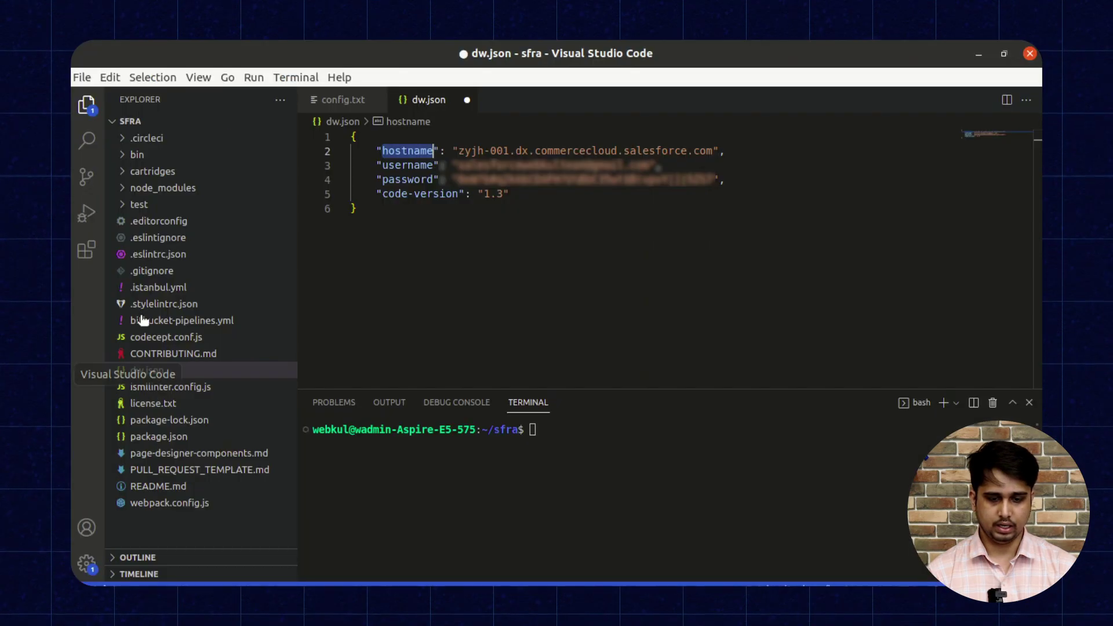
Review the code-version and password entries in dw.json, then switch to Business Manager.
left_click(481, 198)
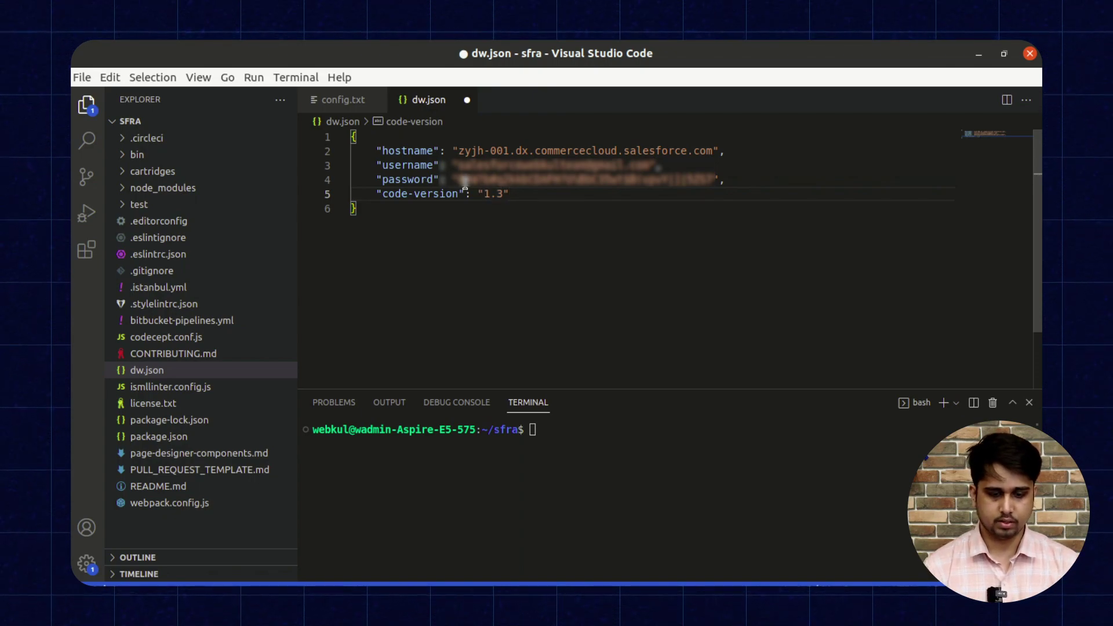
double_click(393, 185)
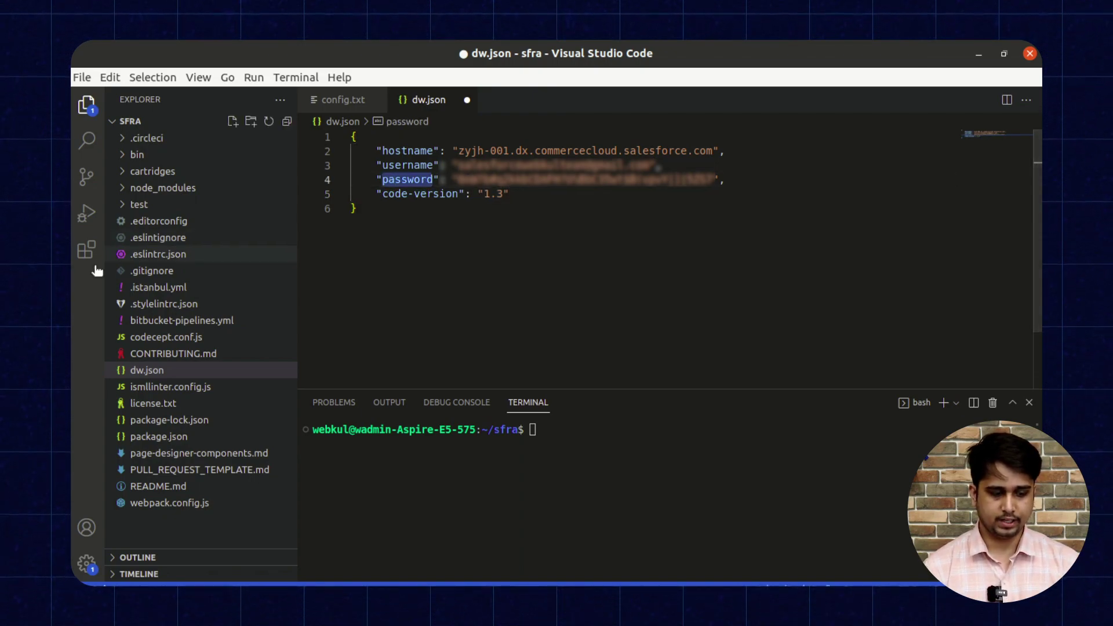
left_click(72, 271)
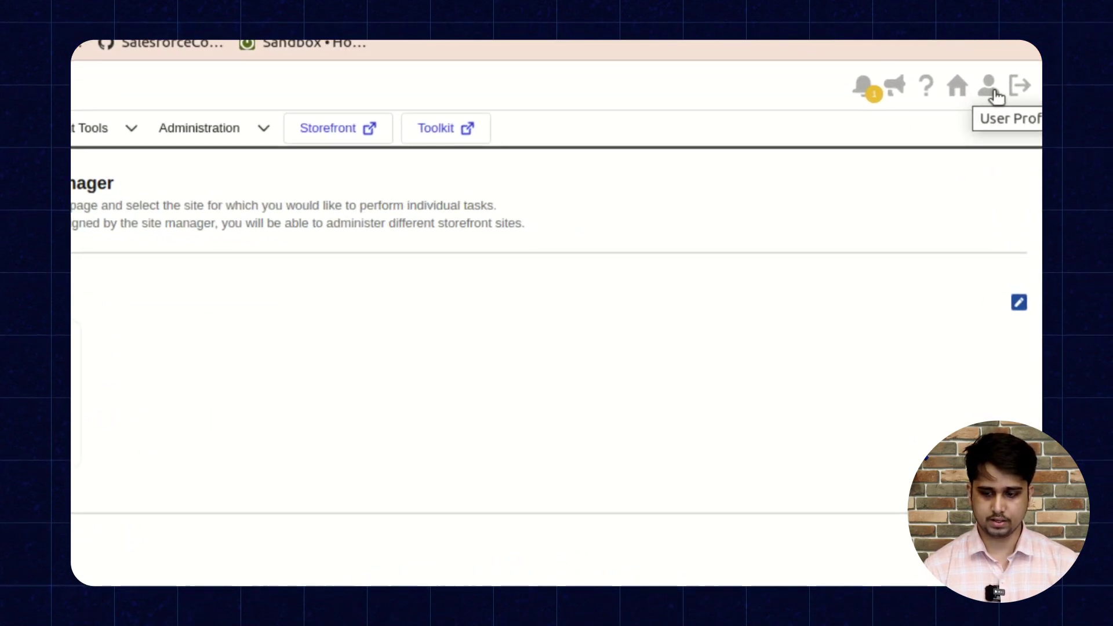
Open the Business Manager user profile and scan the access keys for the WebDAV File Access key.
left_click(992, 91)
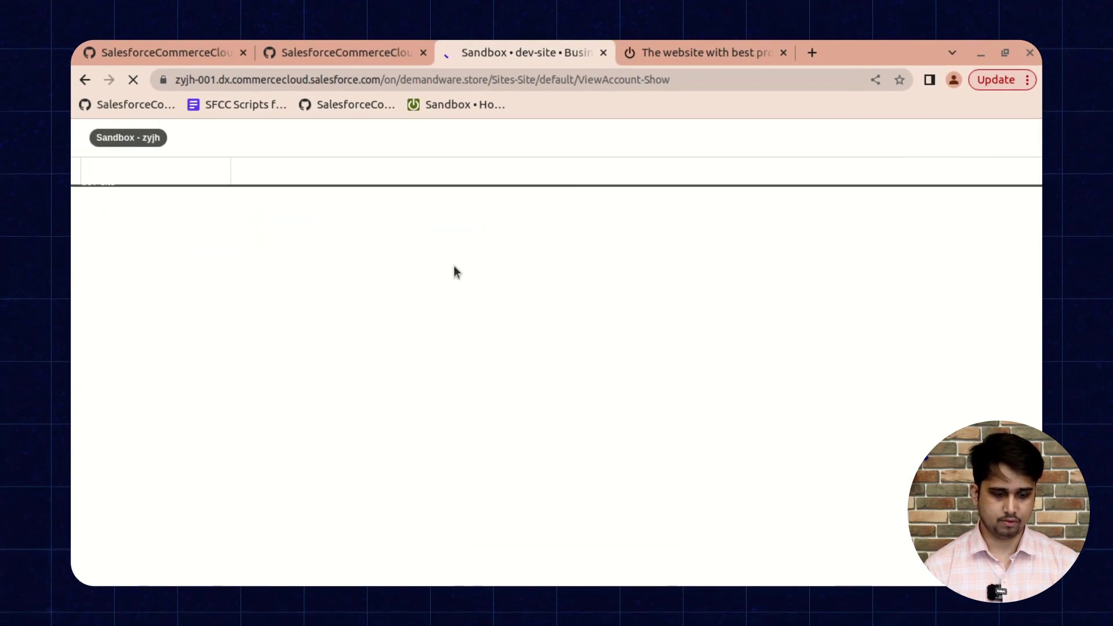
scroll(350, 401, "down", 2)
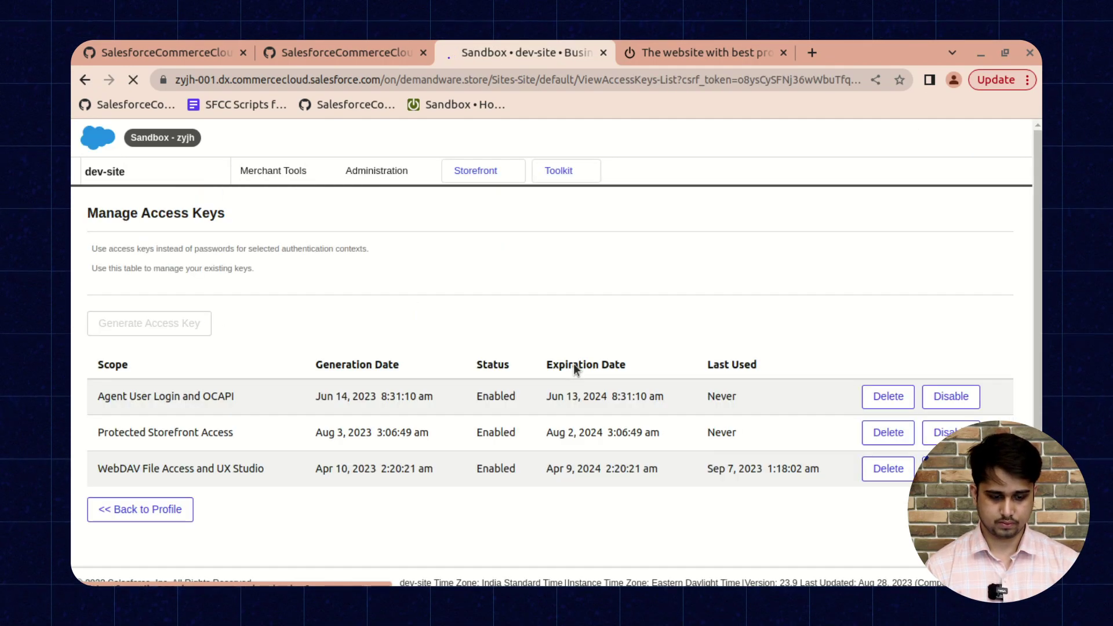
scroll(574, 360, "down", 1)
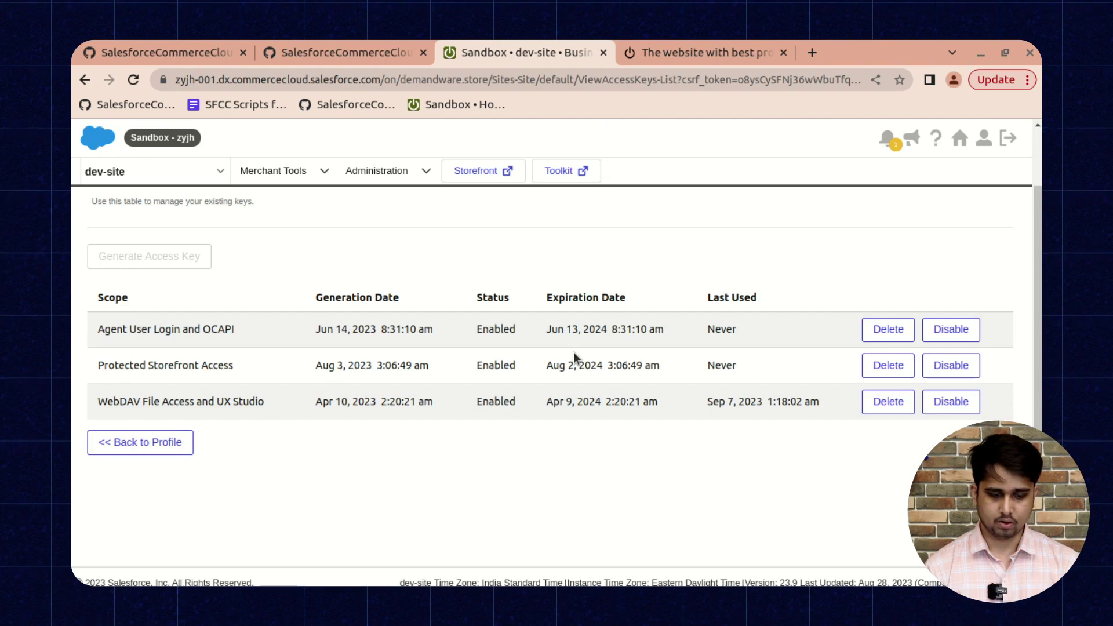
scroll(574, 354, "up", 1)
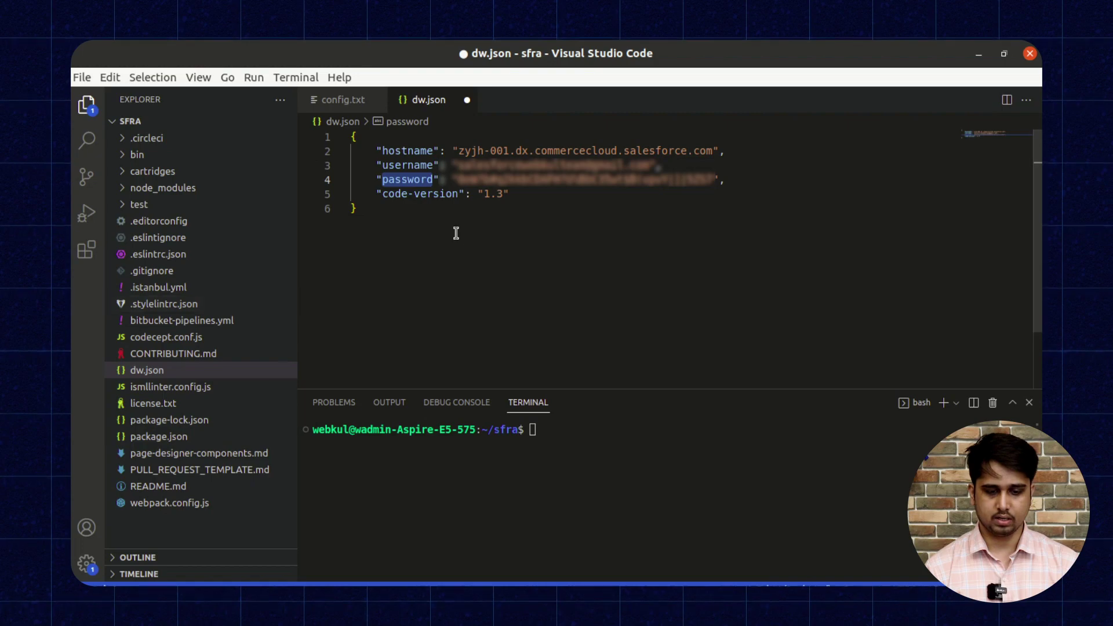
Compare dw.json against the Manage Access Keys list, then save dw.json.
left_click(521, 195)
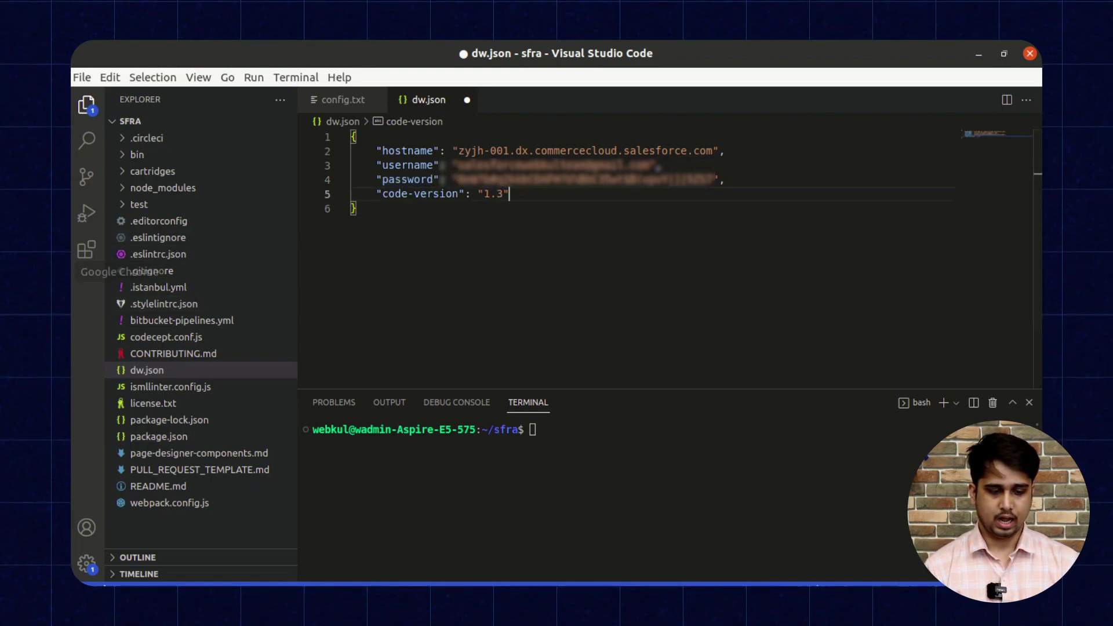
key("alt+Tab")
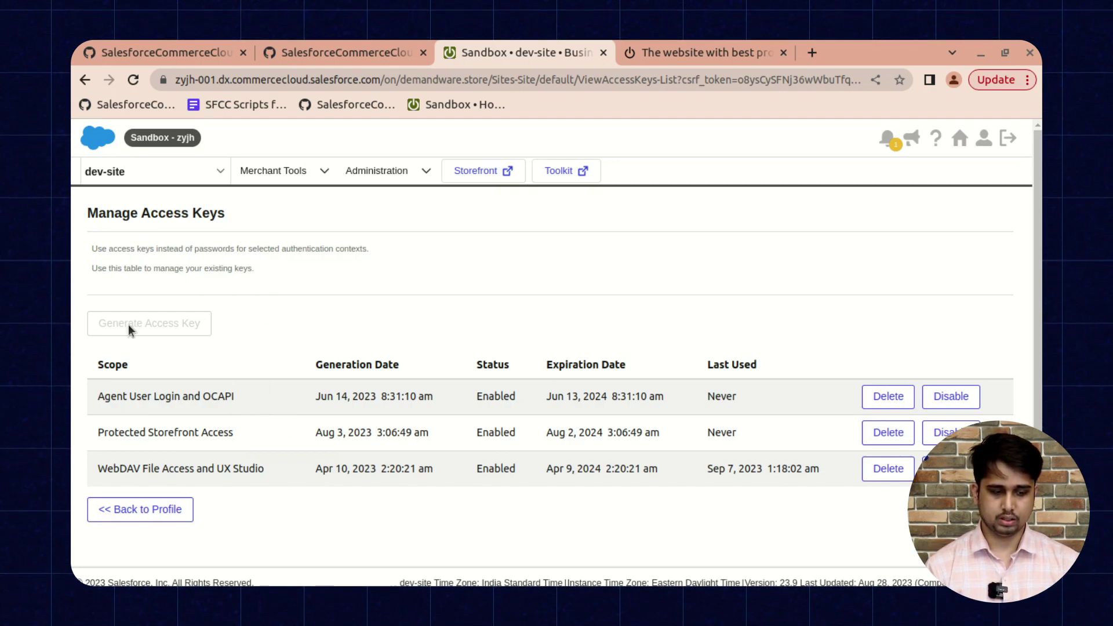
left_click(69, 374)
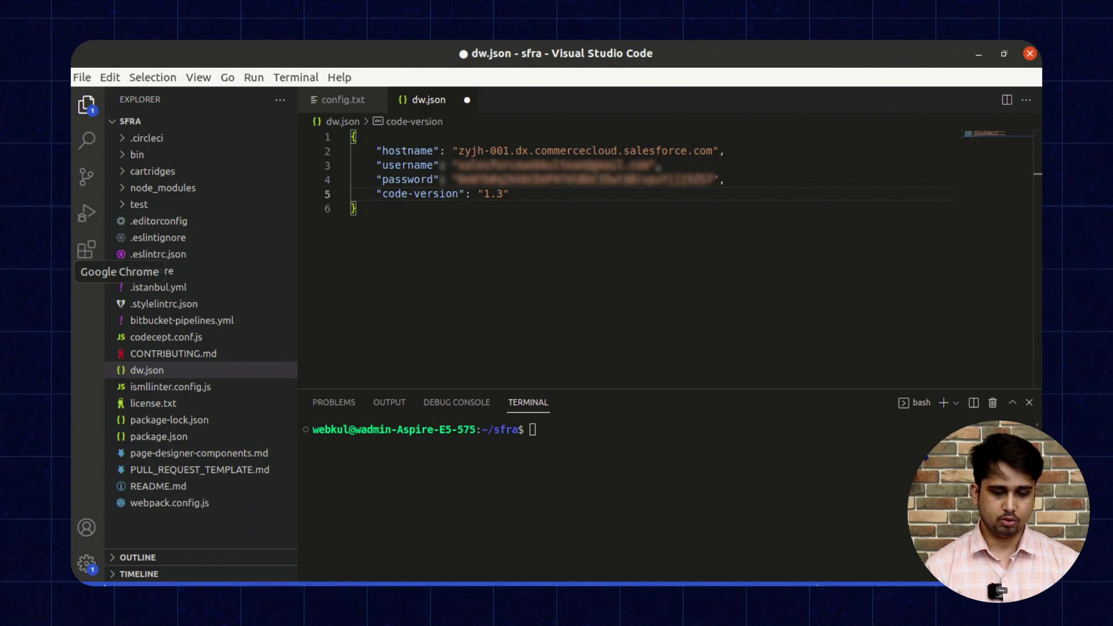
left_click(70, 272)
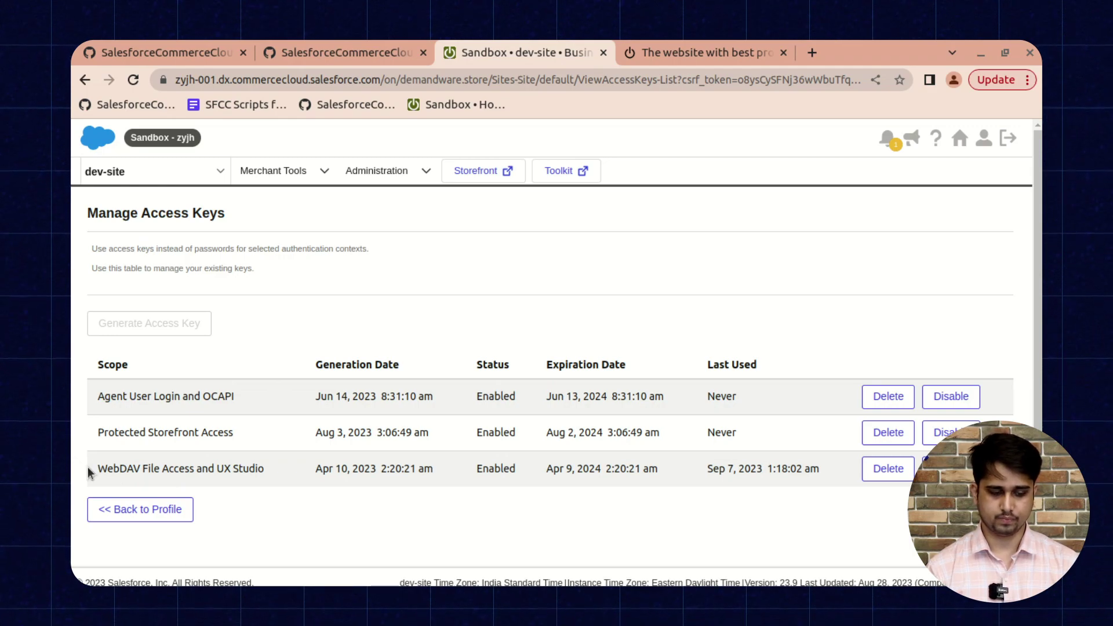
left_click(64, 374)
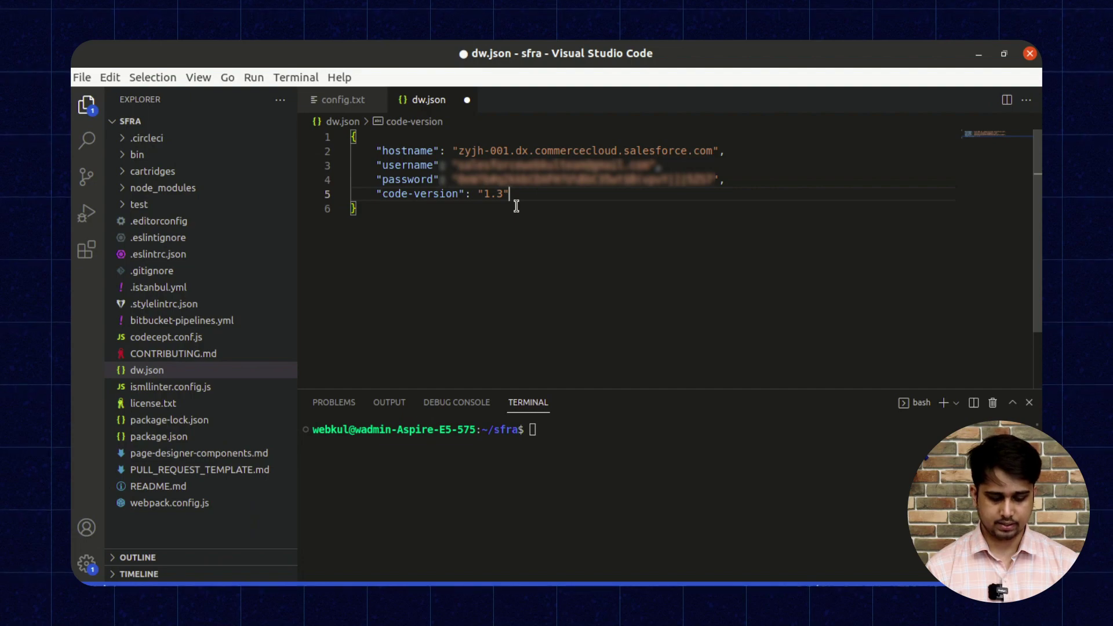
key("ctrl+s")
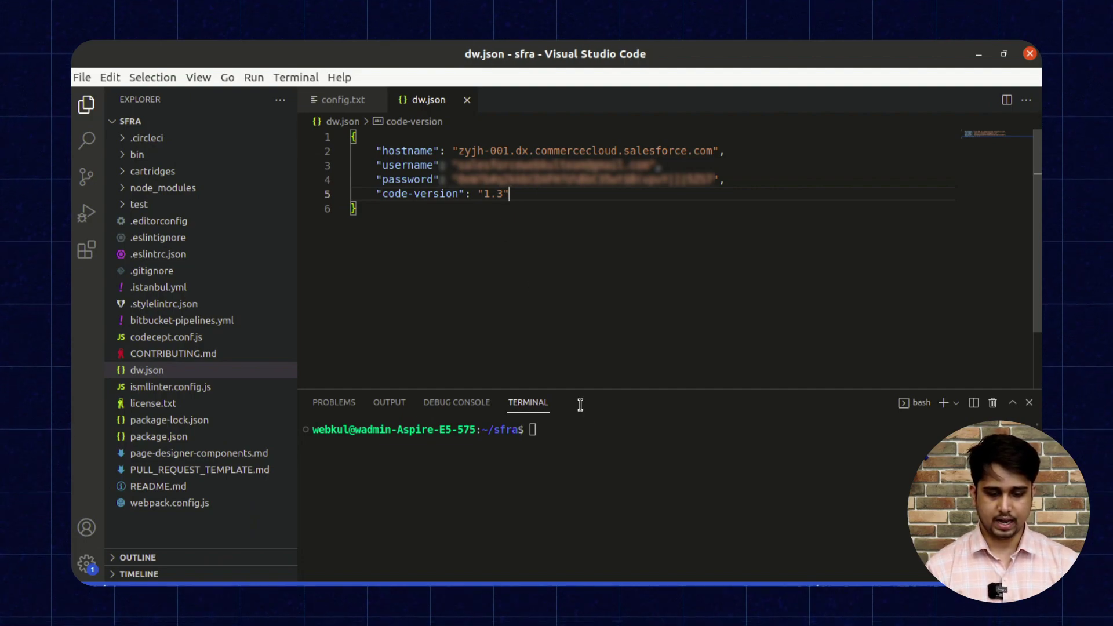
Run npm run compile:js and then npm run compile:scss in the integrated terminal.
left_click(561, 449)
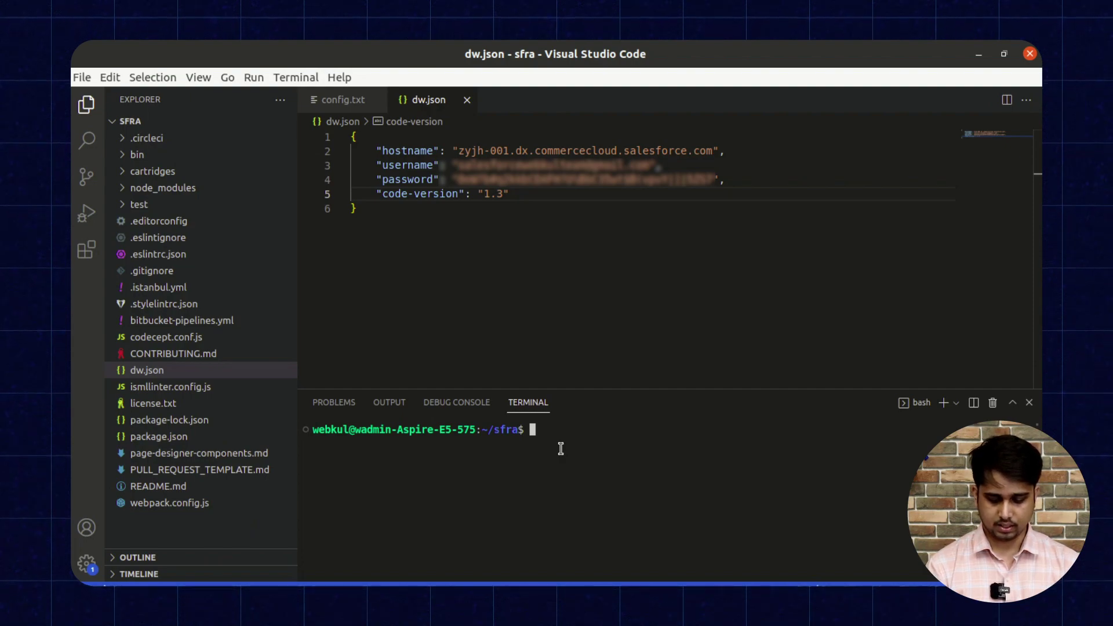
type("npm r")
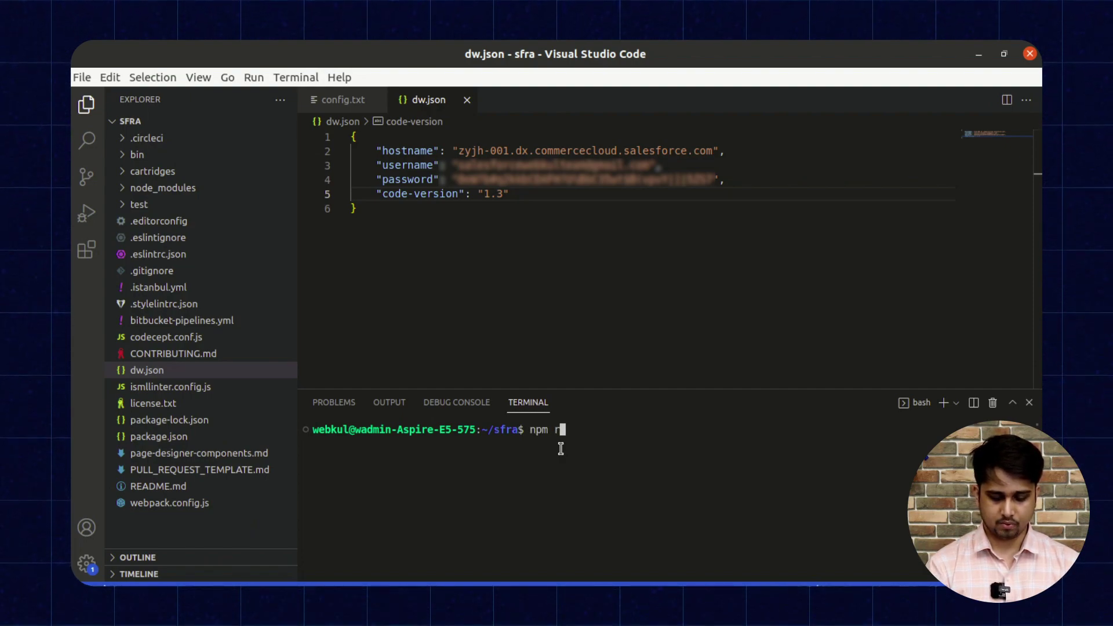
type("un compile:js")
key("Return")
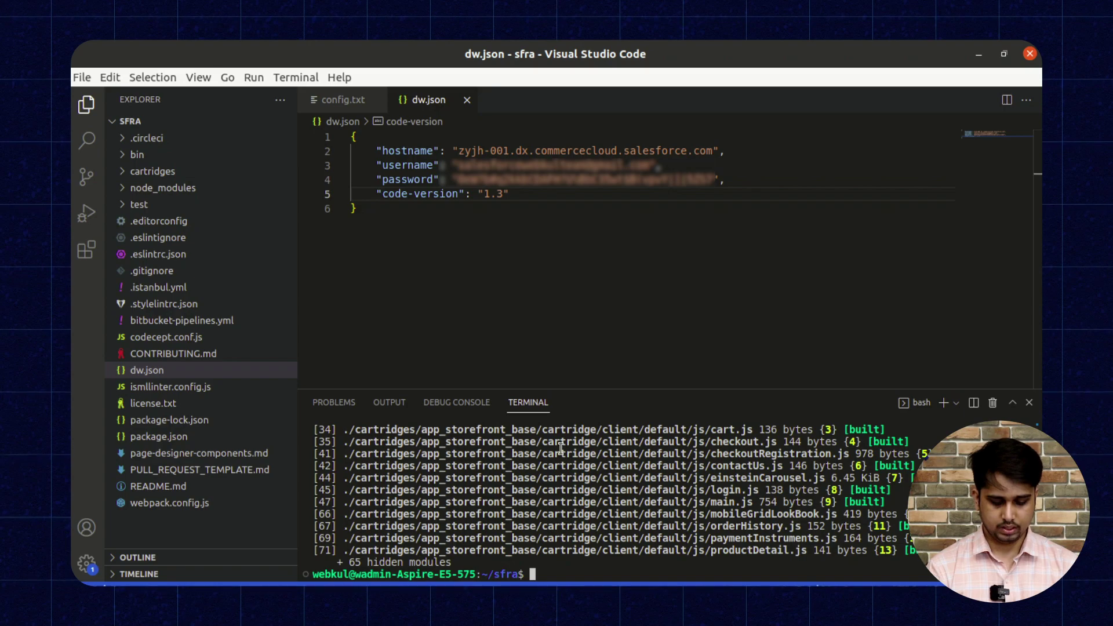
type("npm run compile")
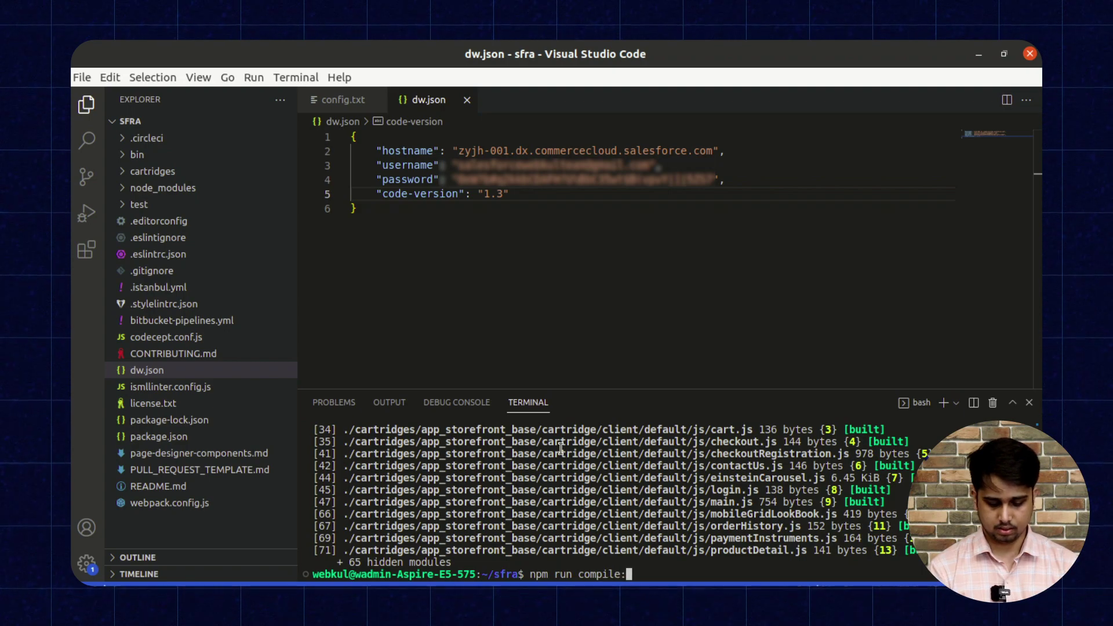
type(":scss")
key("Return")
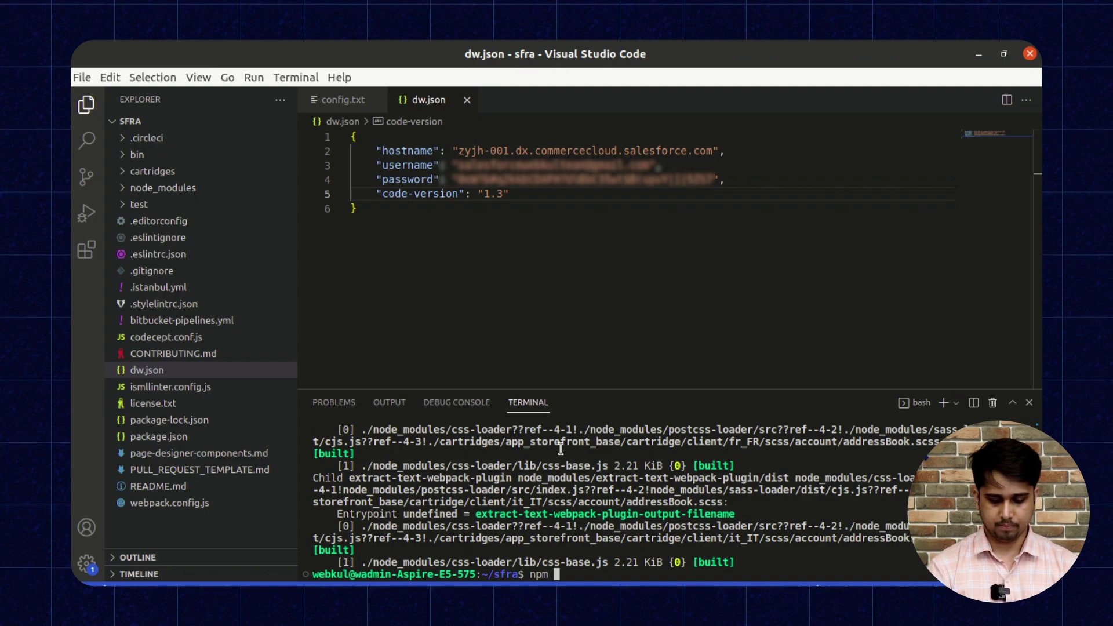
Run npm run uploadCartridge and verify app_storefront_base, modules and bm_app_storefront_base uploaded.
type("run")
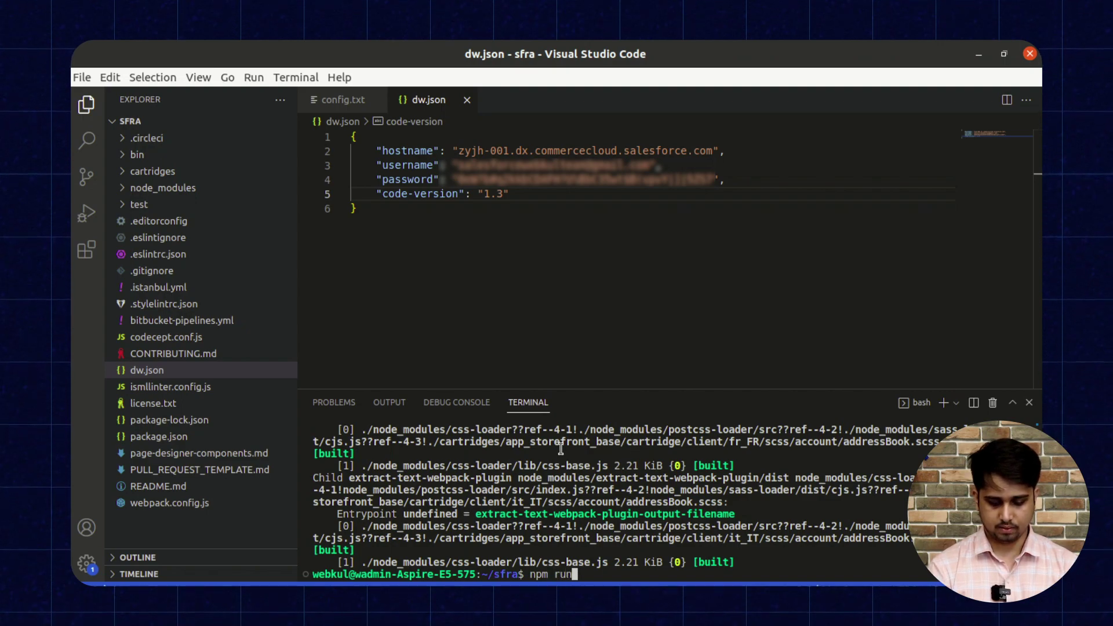
type(" uploadCartridge")
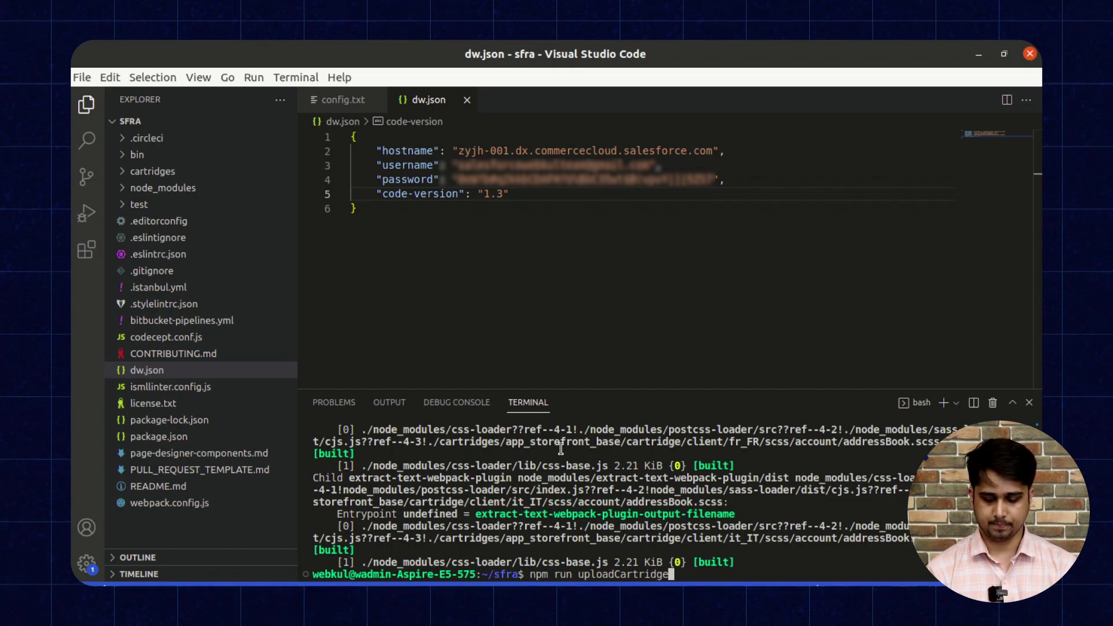
key("Return")
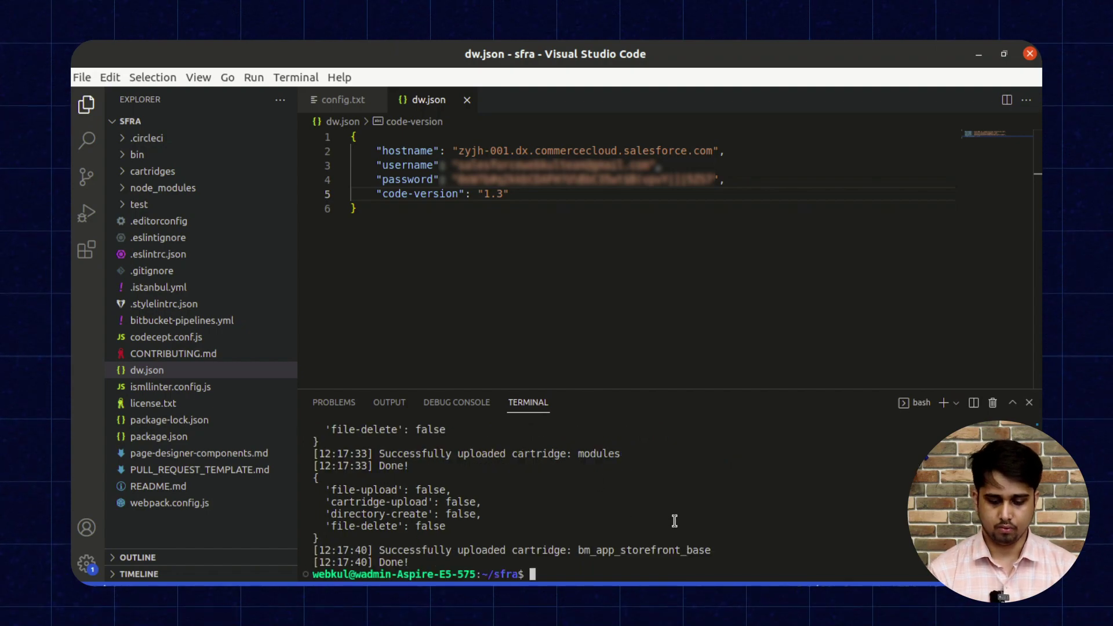
scroll(675, 520, "up", 8)
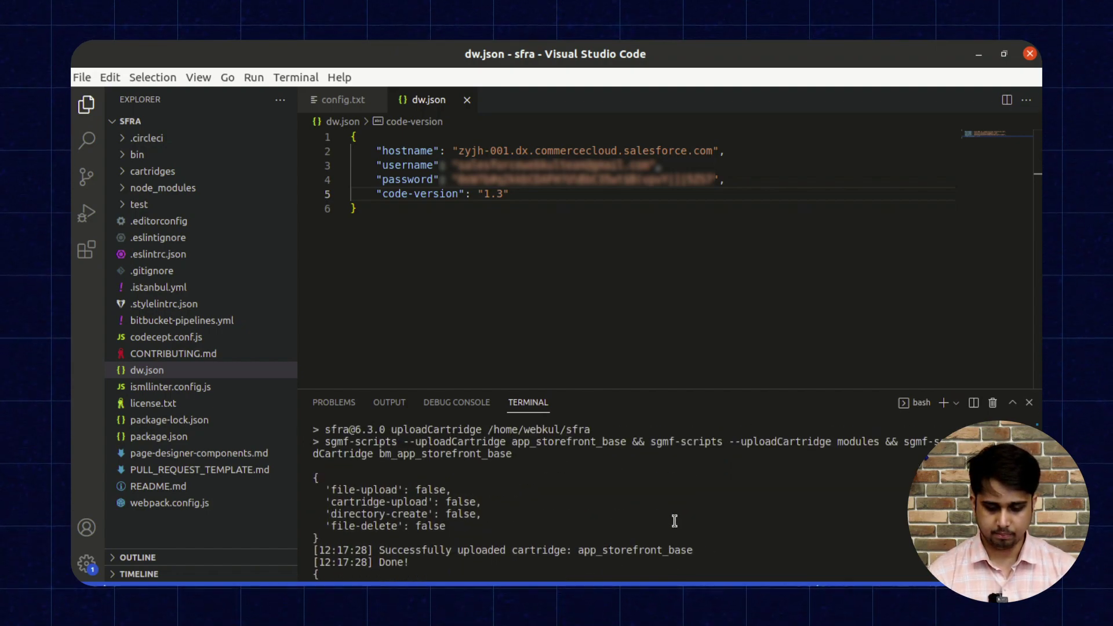
scroll(675, 521, "up", 2)
scroll(675, 521, "down", 3)
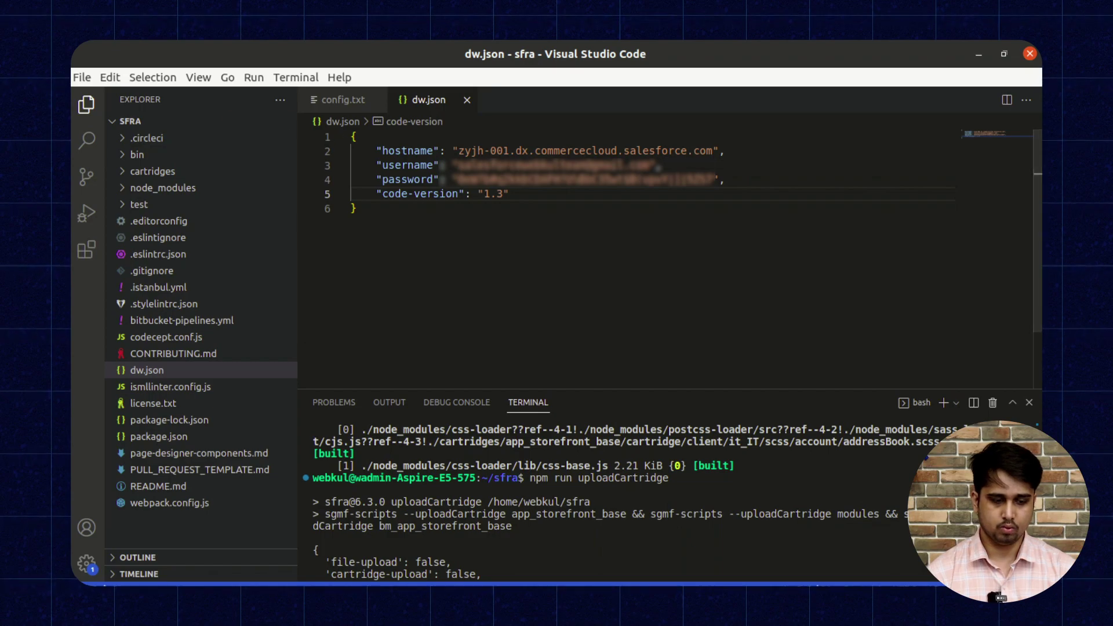
In Business Manager, go to Administration > Code Deployment.
key("alt+Tab")
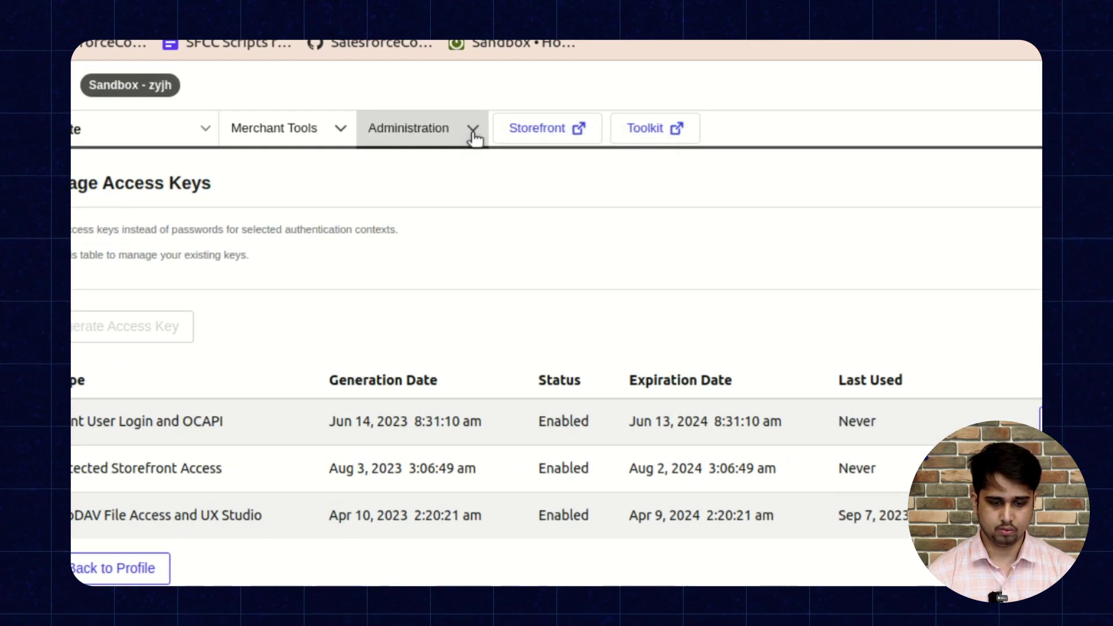
left_click(426, 171)
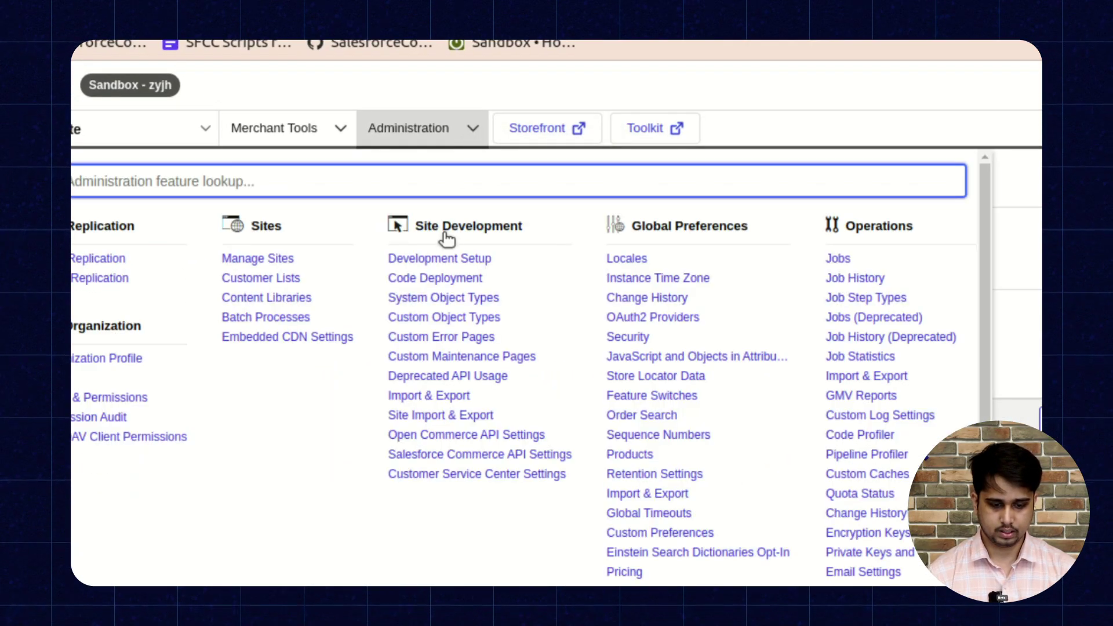
left_click(457, 280)
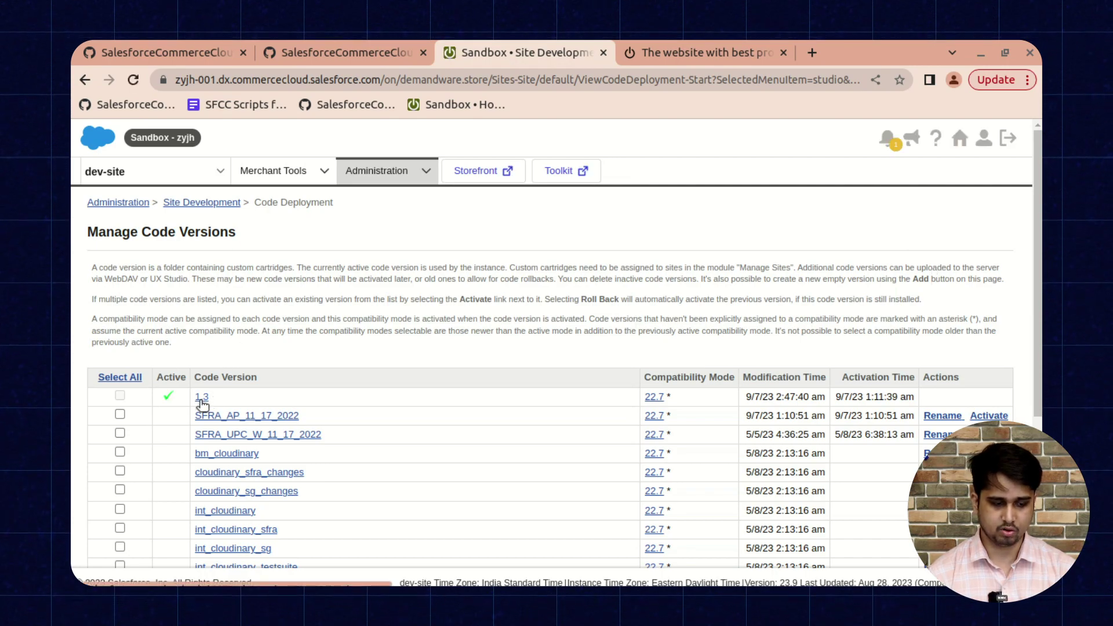
Check the version in dw.json, open code version 1.3 and enter app in its File Filter.
left_click(58, 374)
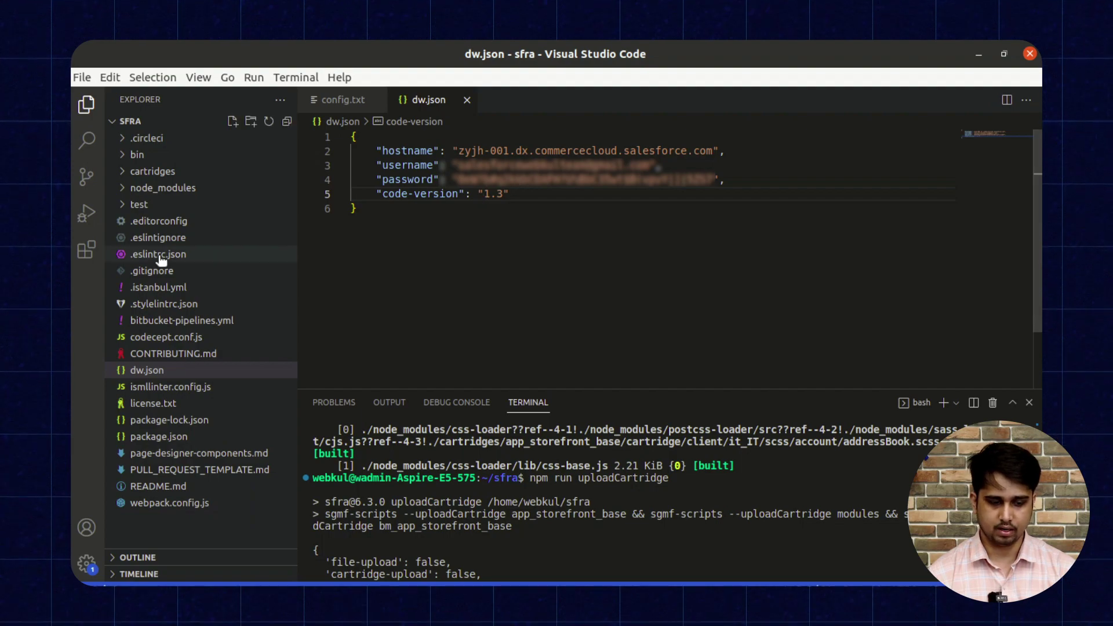
left_click(58, 271)
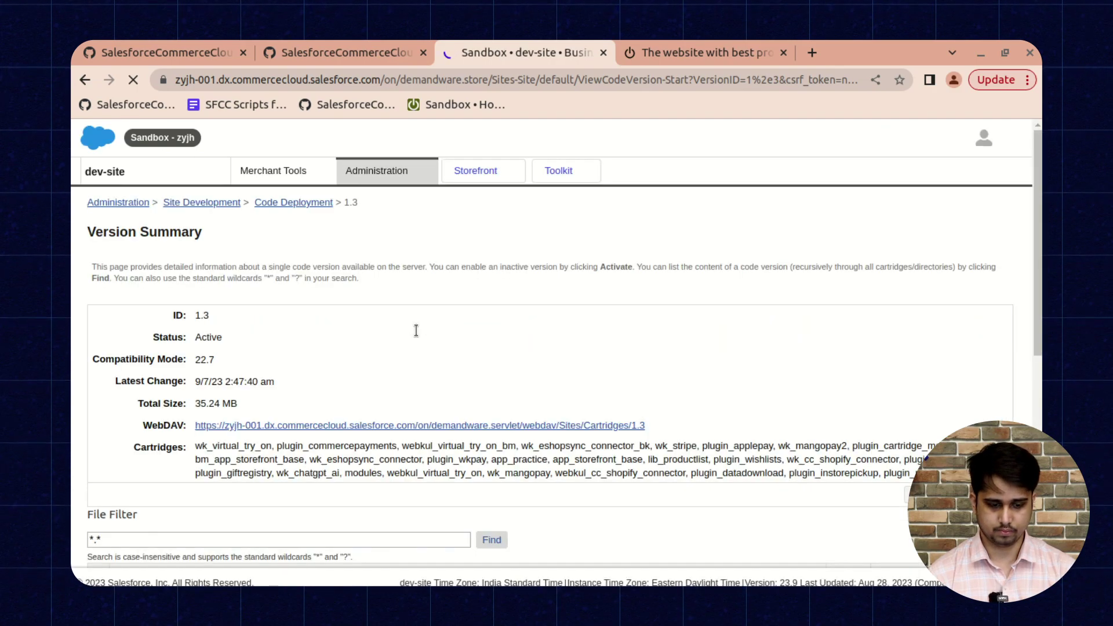
scroll(416, 330, "down", 5)
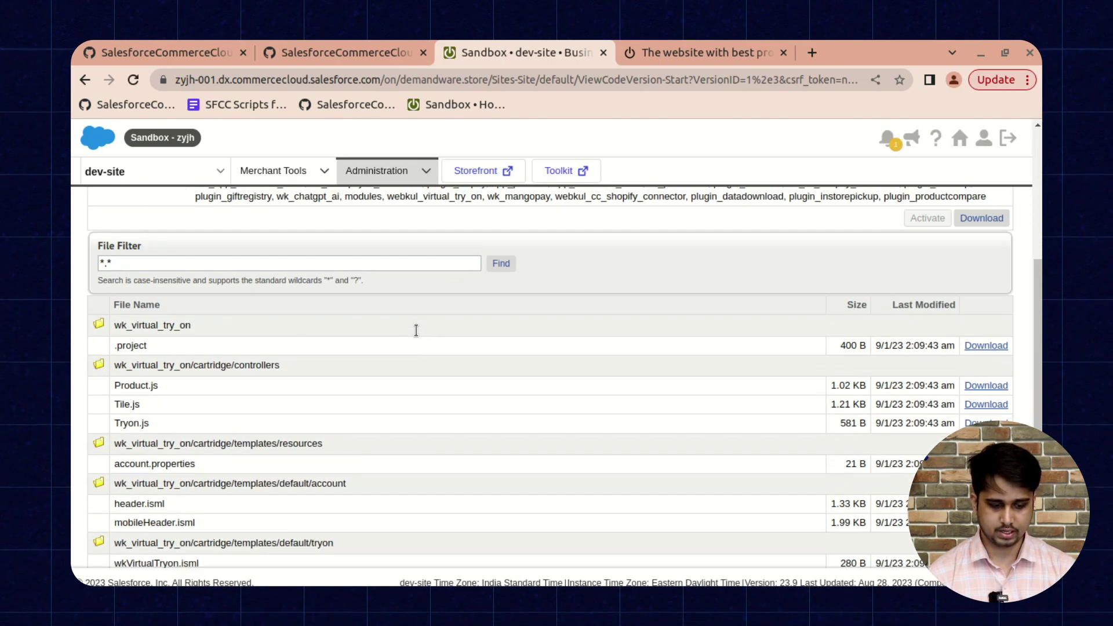
scroll(416, 331, "down", 4)
scroll(417, 331, "up", 10)
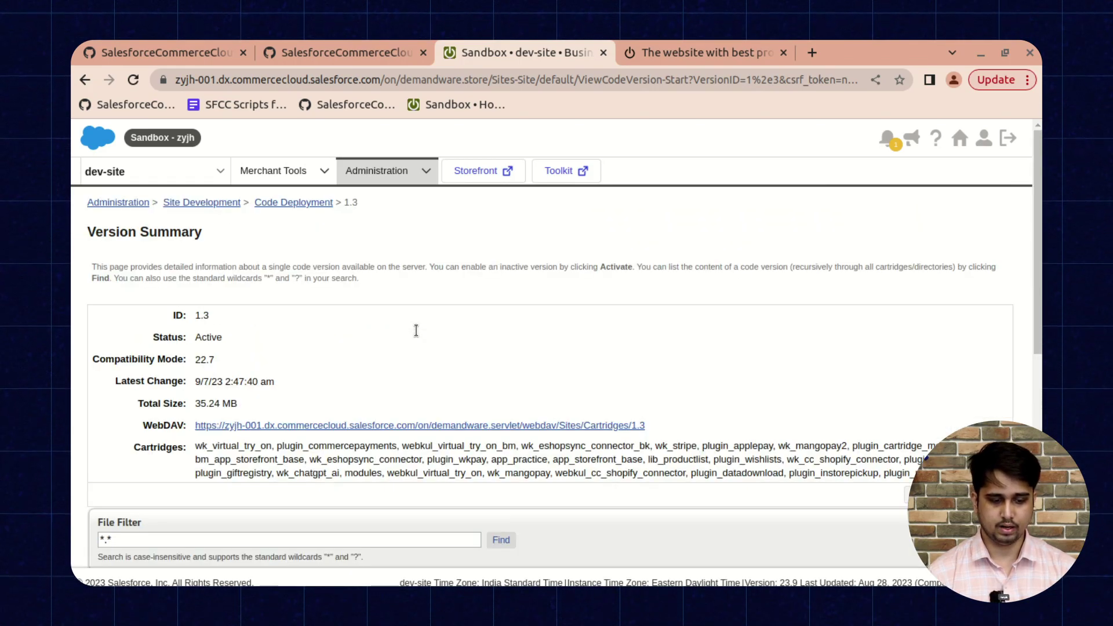
left_click(107, 540)
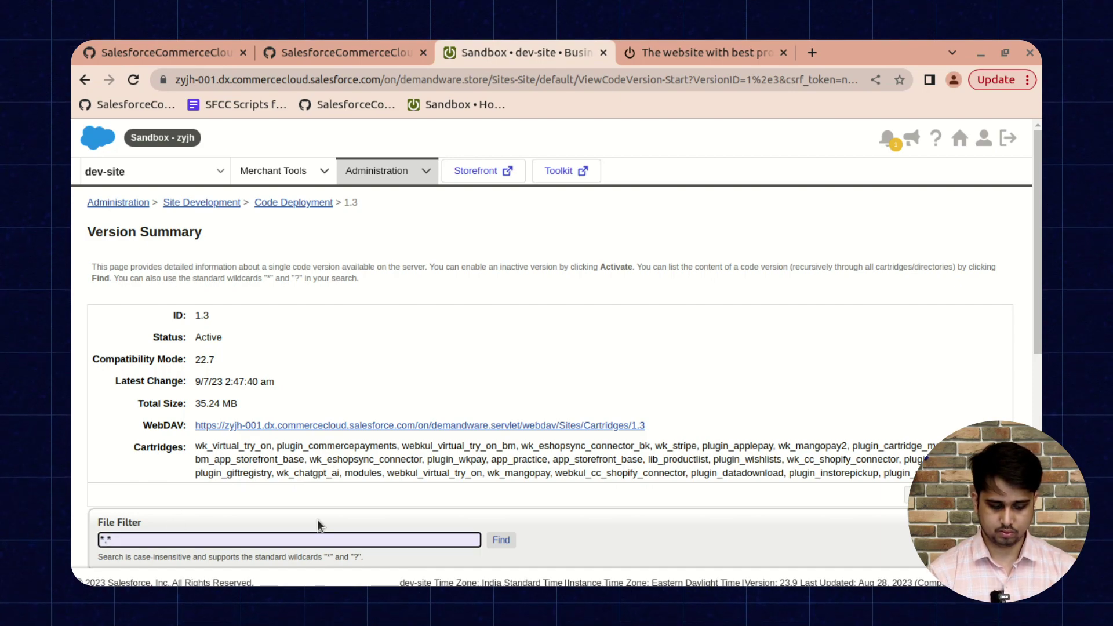
type("app")
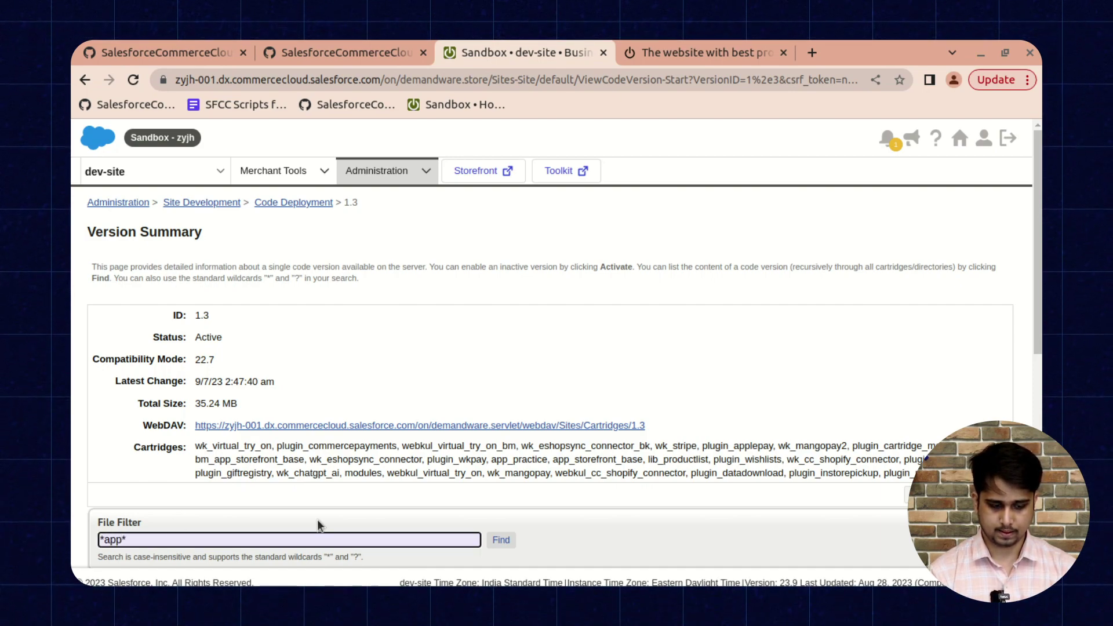
Apply the *app* filter, then copy app_storefront_base from the uploadCartridge terminal output.
key("Return")
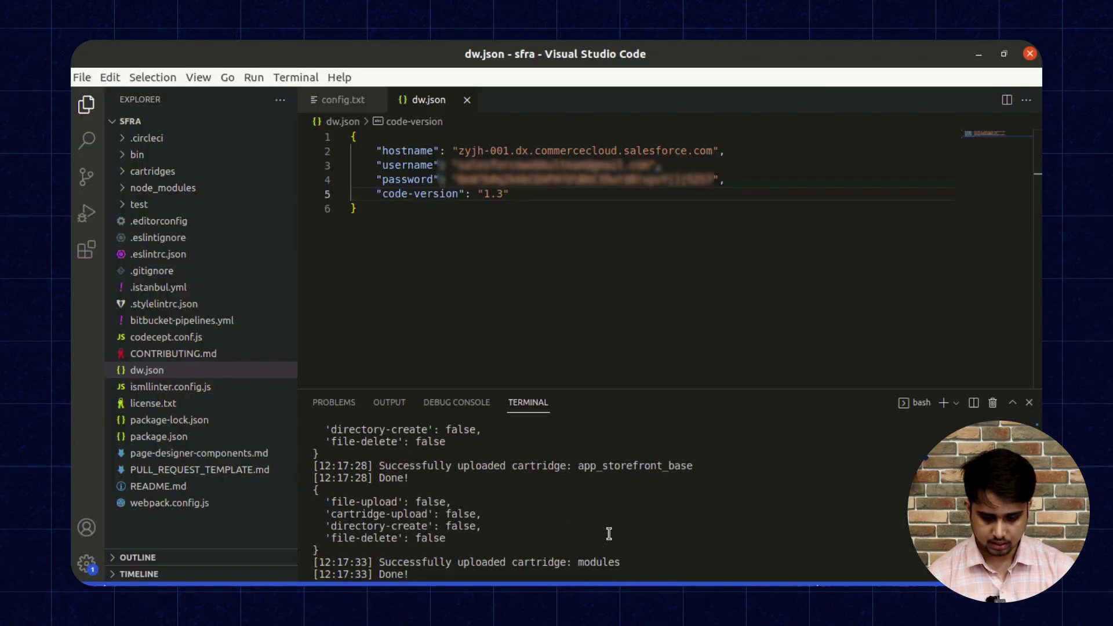
scroll(609, 533, "up", 3)
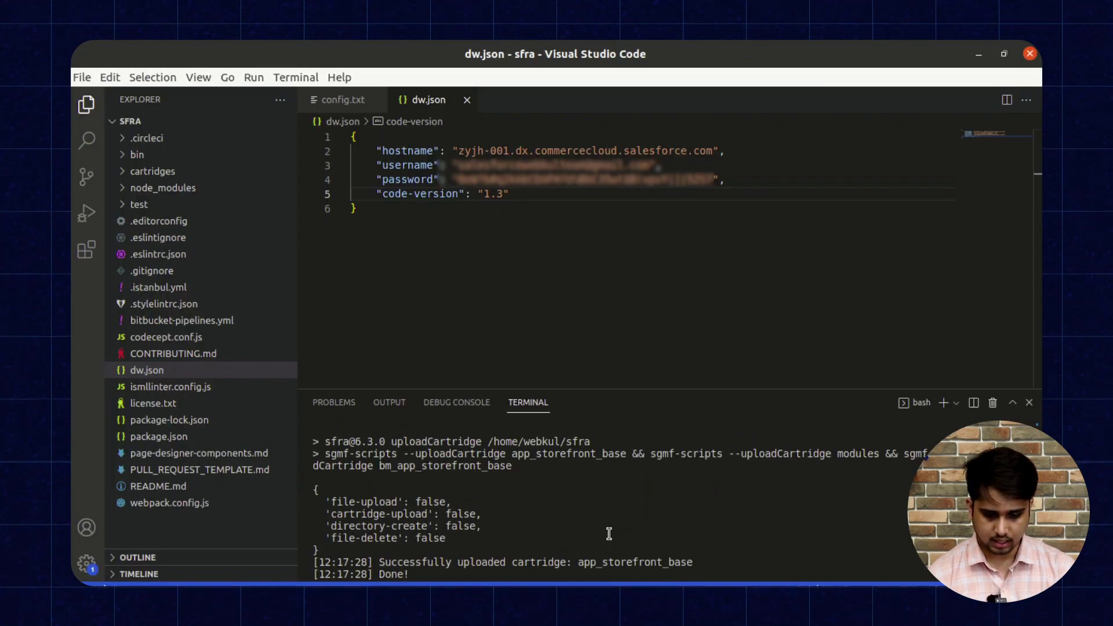
double_click(473, 467)
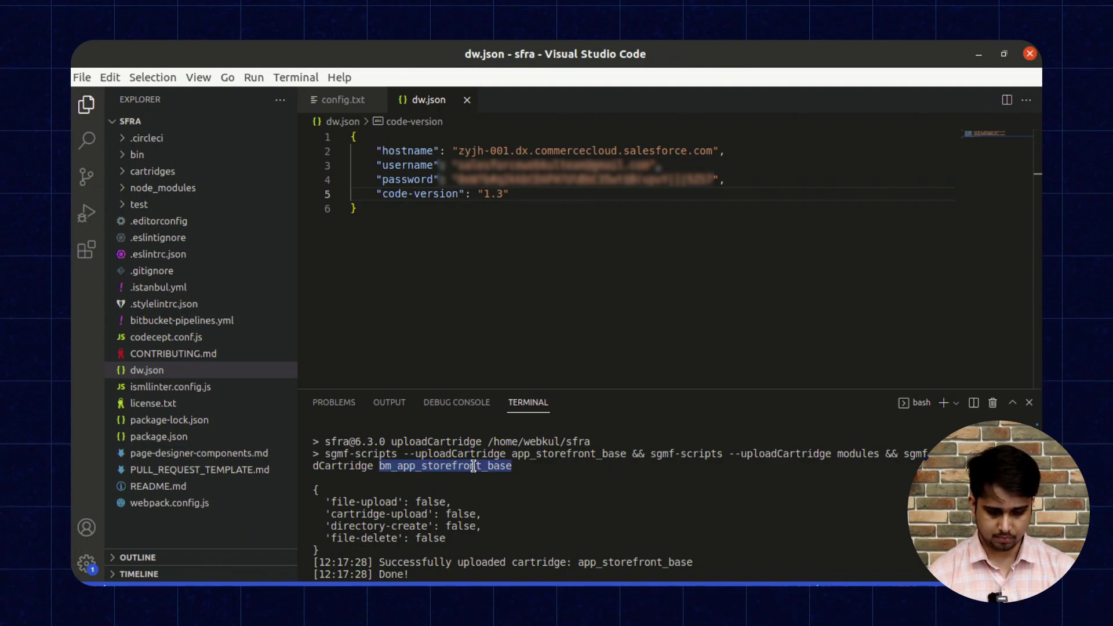
scroll(634, 490, "down", 2)
double_click(635, 490)
right_click(619, 494)
left_click(673, 343)
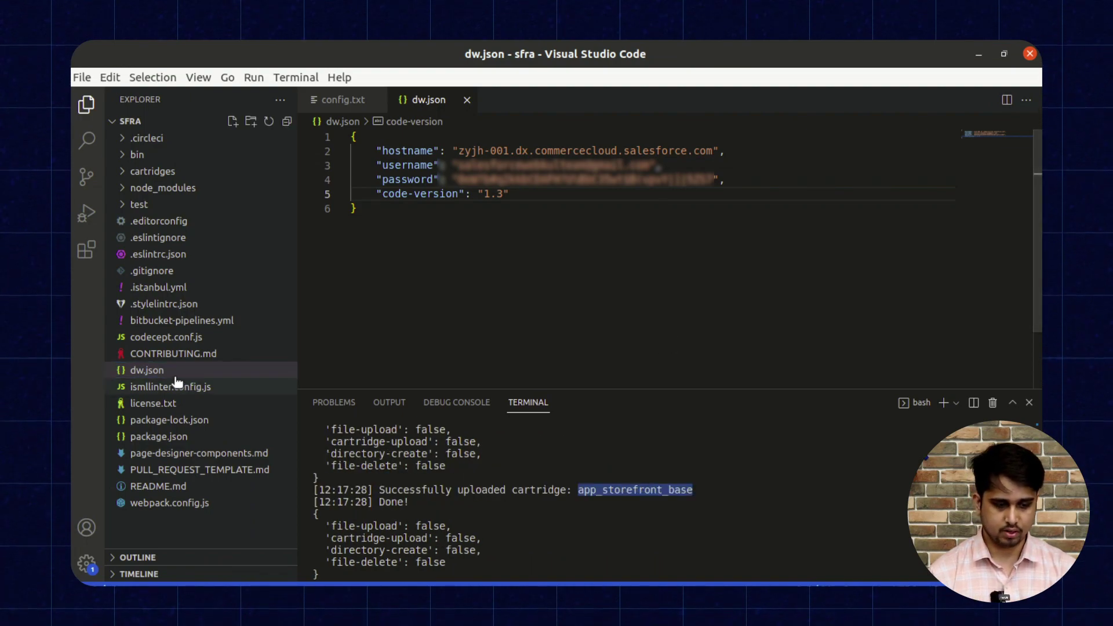
Replace the file filter with app_storefront_base, run Find, then open the storefrontdata bookmark.
key("alt+Tab")
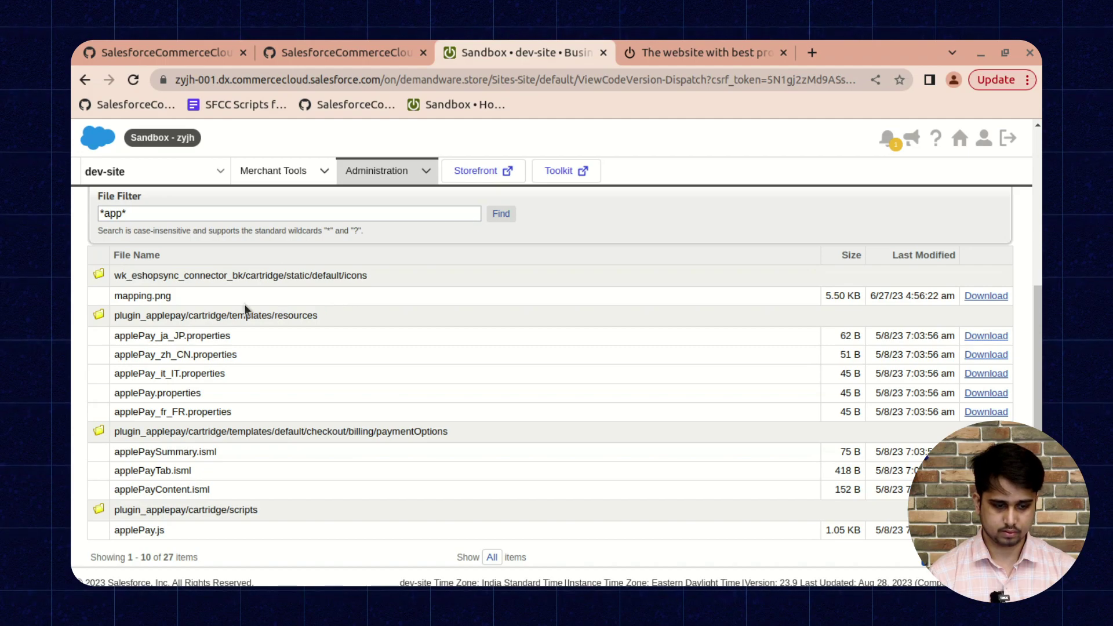
double_click(111, 213)
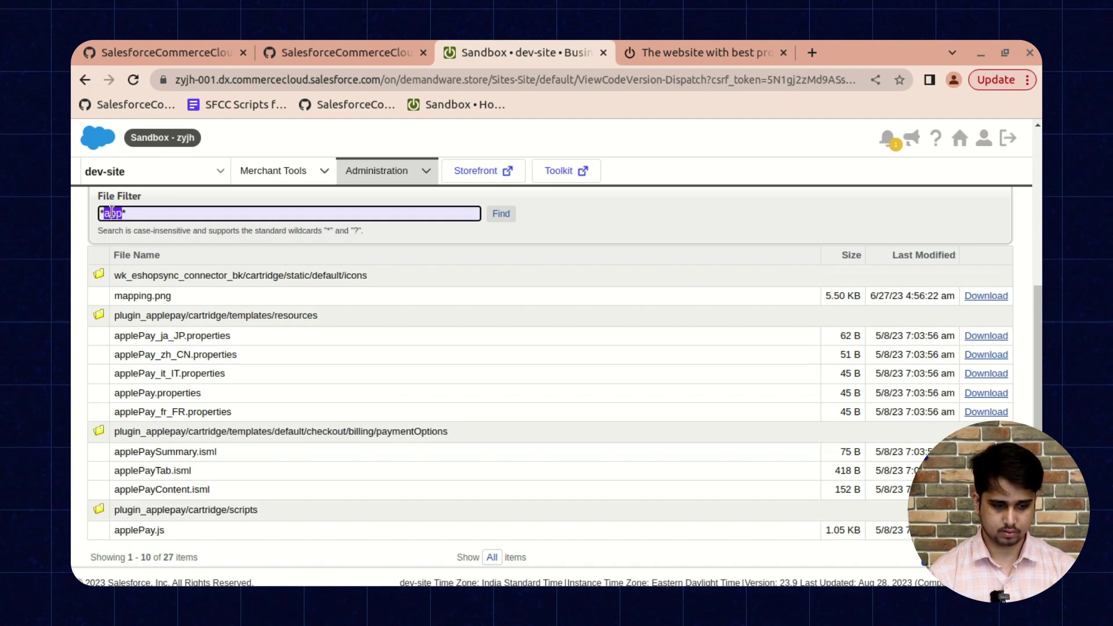
key("ctrl+v")
left_click(501, 214)
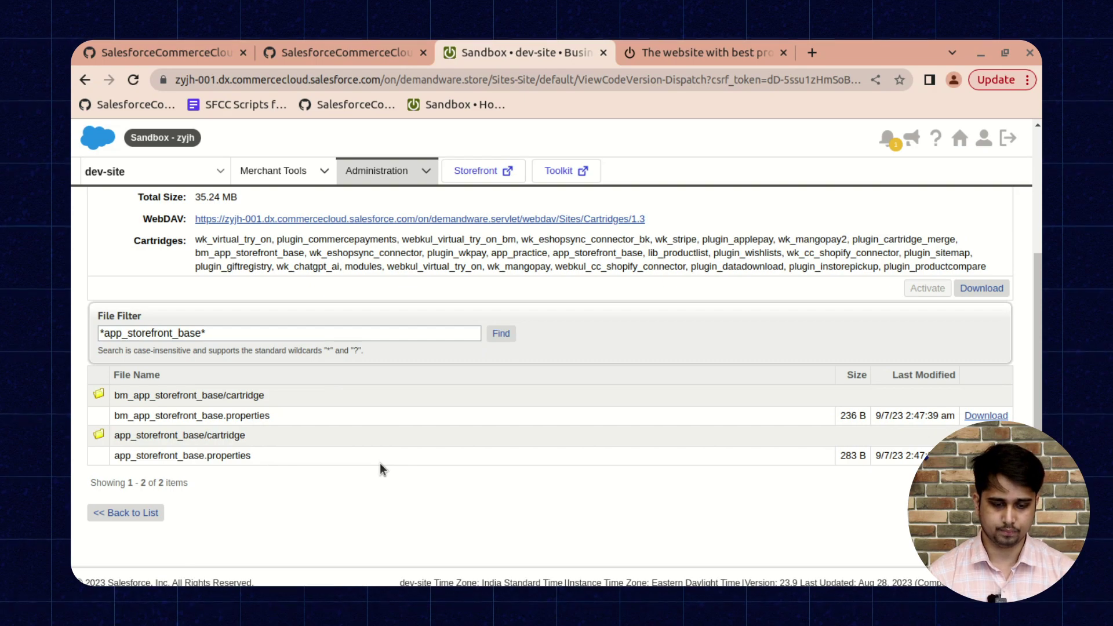
scroll(380, 463, "up", 4)
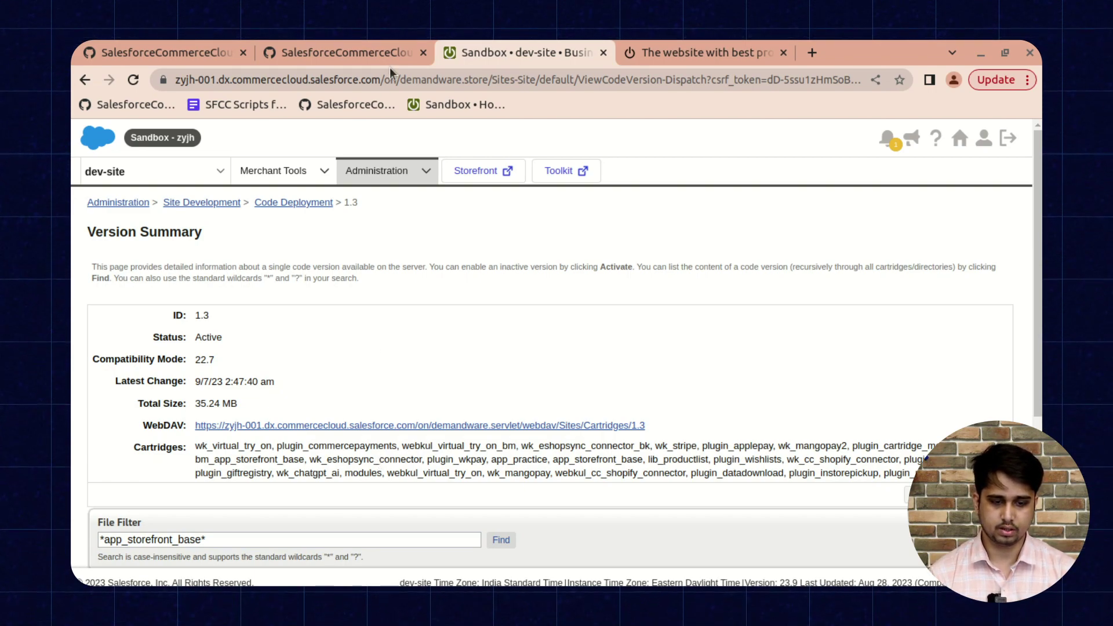
left_click(379, 99)
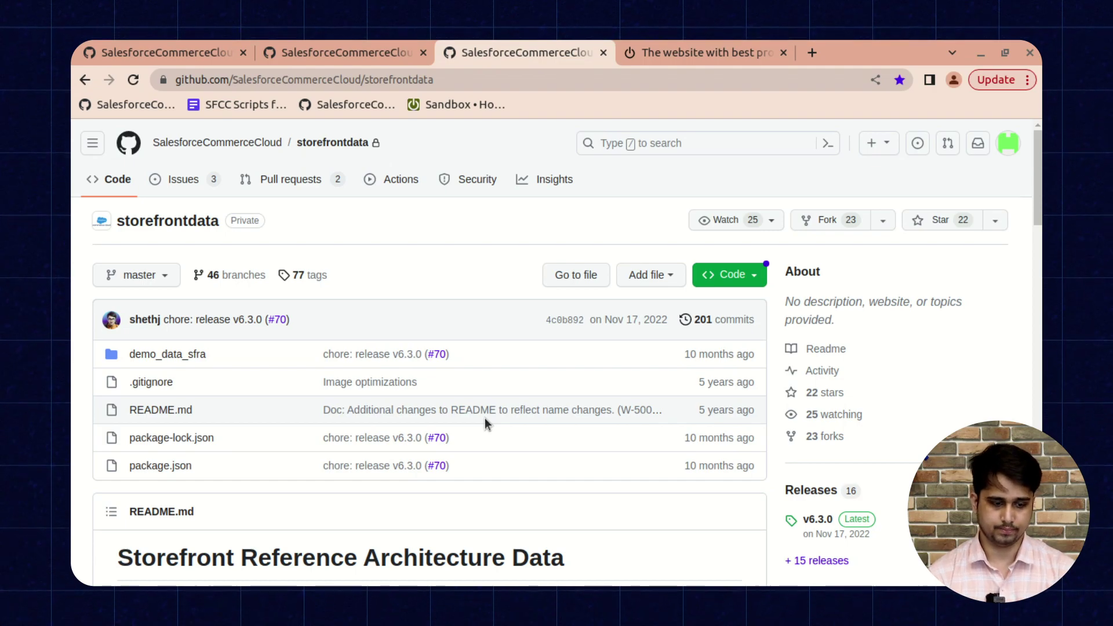
Download storefrontdata via the Code button's Download ZIP option, then switch to Files.
scroll(485, 419, "down", 5)
scroll(485, 419, "up", 5)
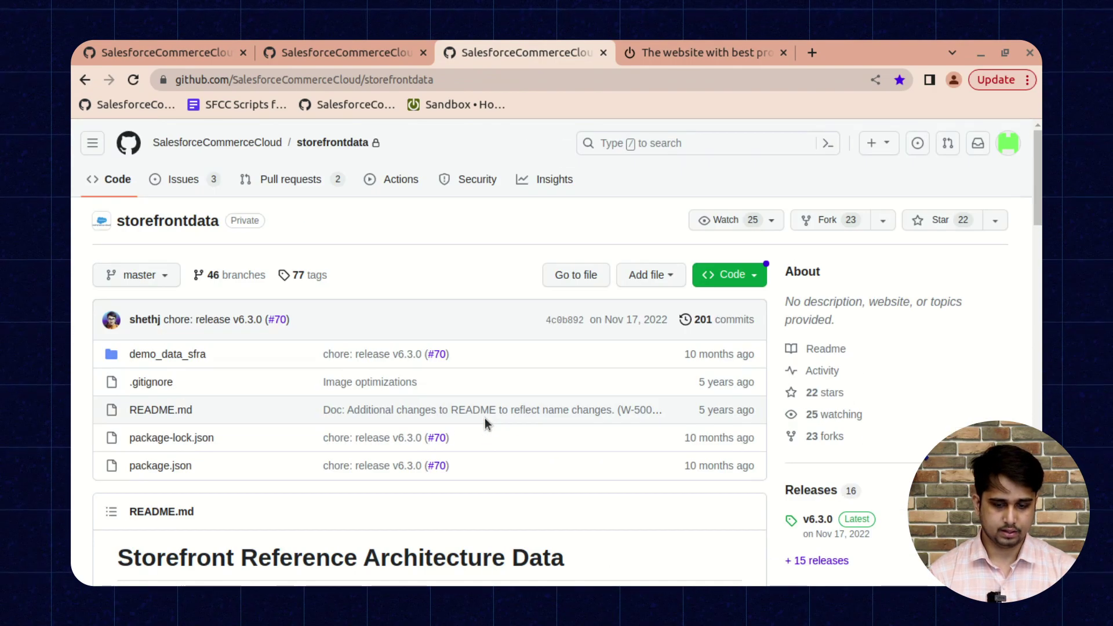
left_click(749, 275)
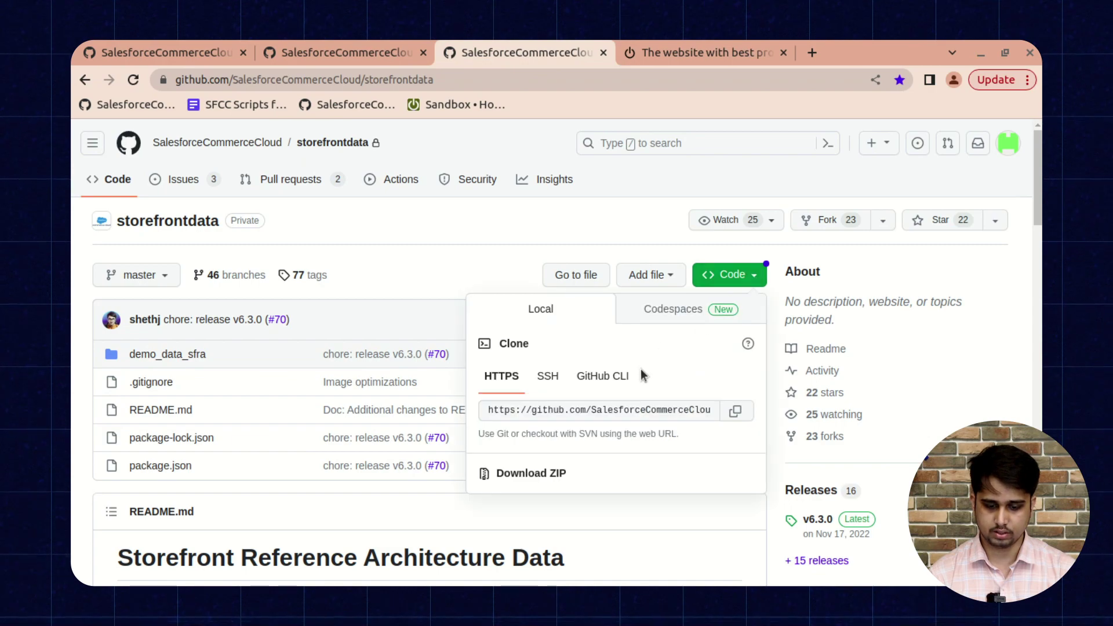
left_click(529, 474)
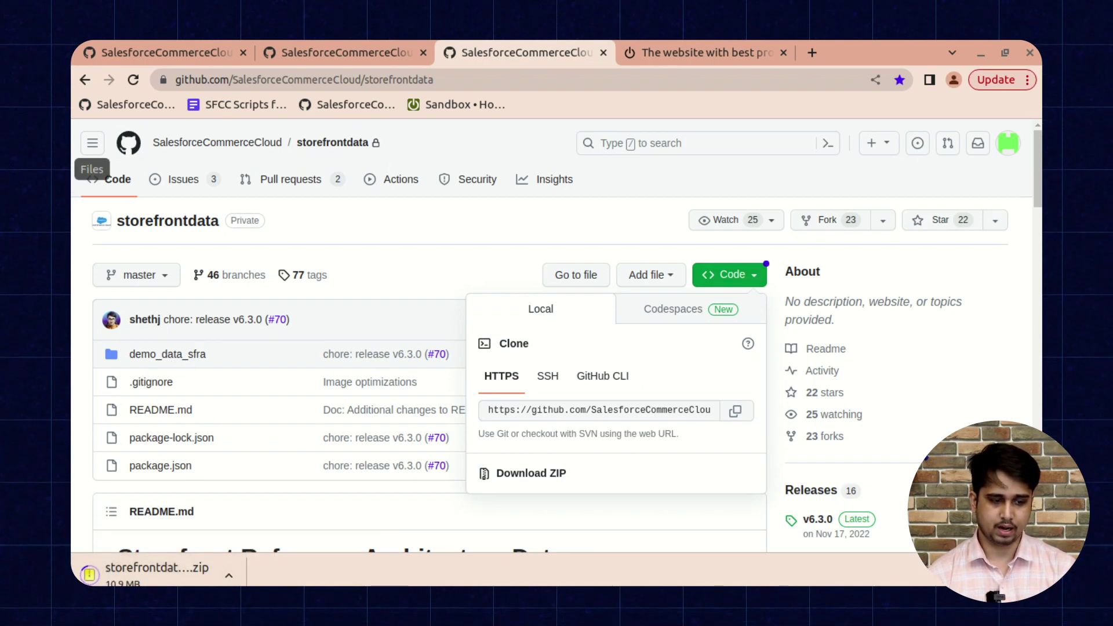
left_click(78, 169)
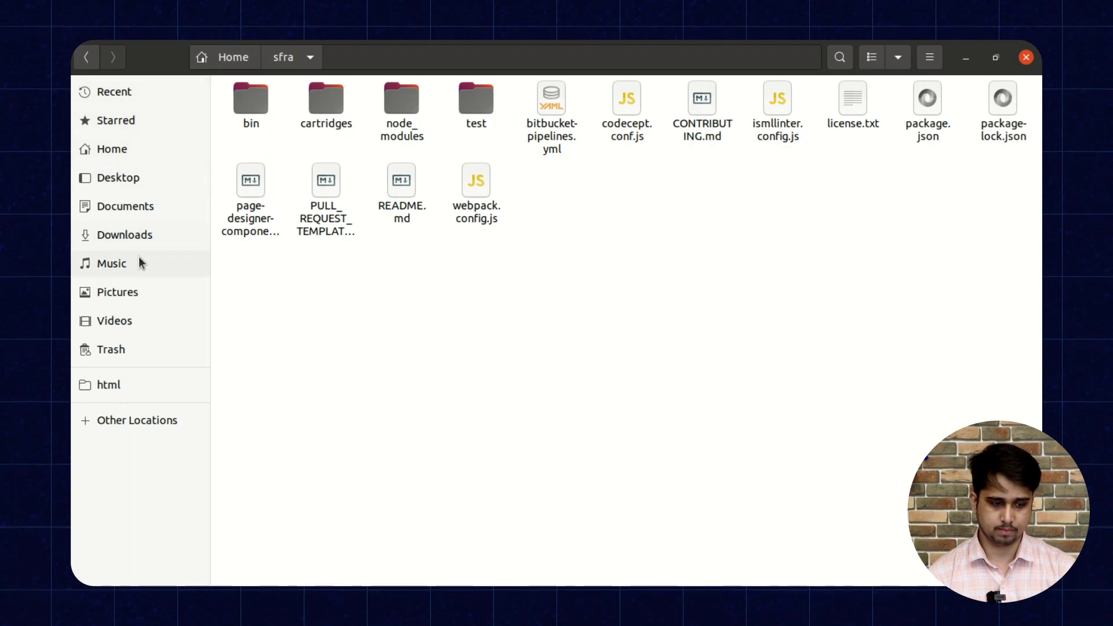
In Downloads, open storefrontdata-master and select the demo_data_sfra.zip archive.
left_click(139, 237)
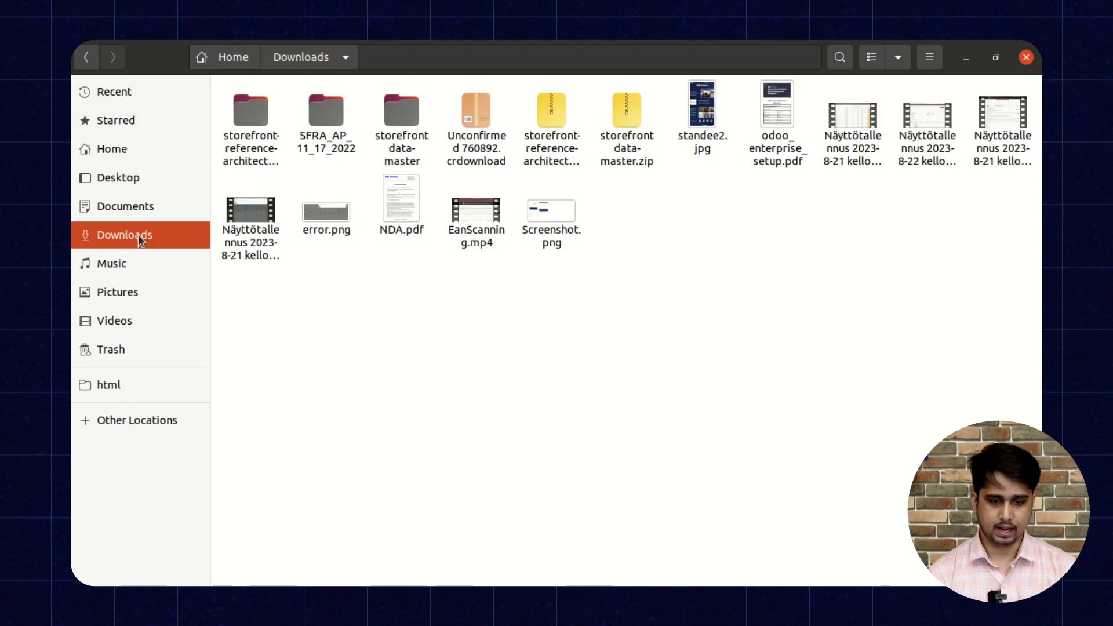
left_click(405, 162)
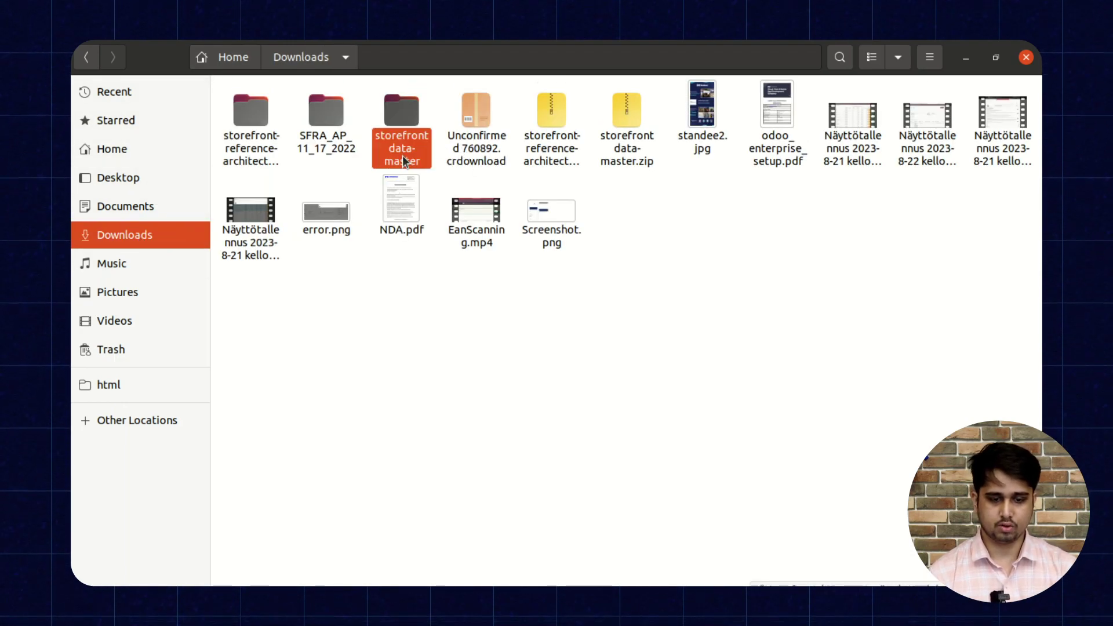
double_click(404, 161)
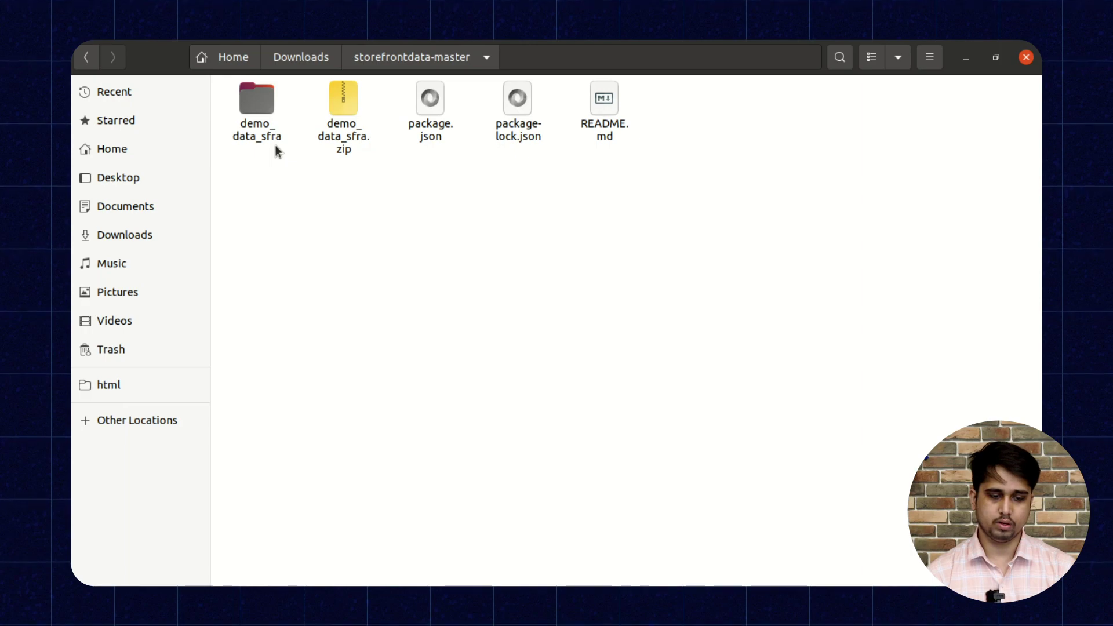
left_click(259, 120)
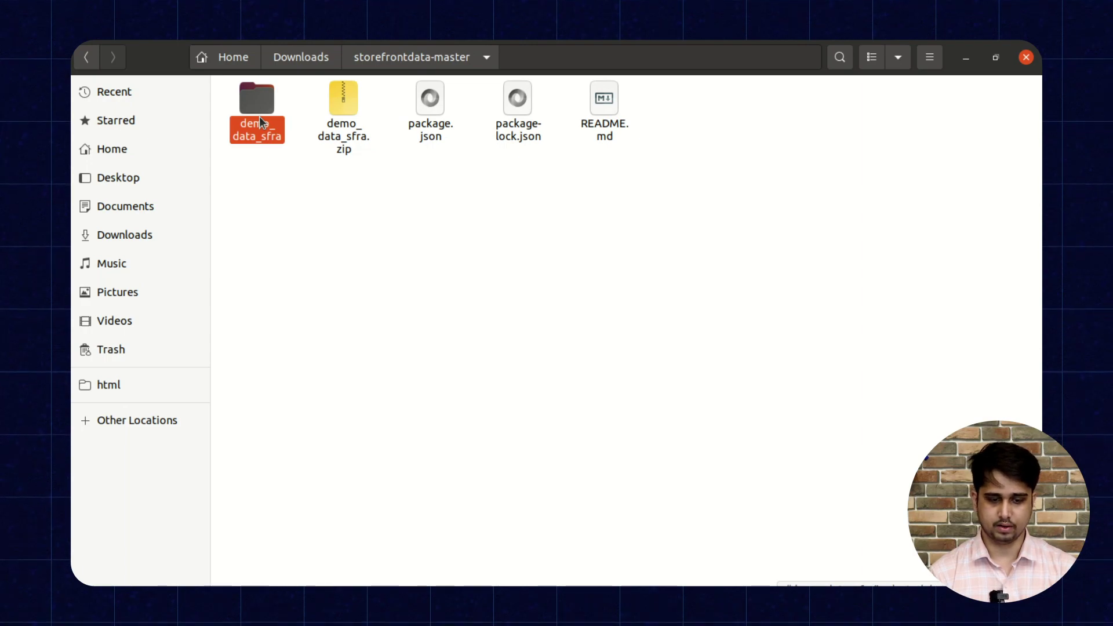
left_click(355, 142)
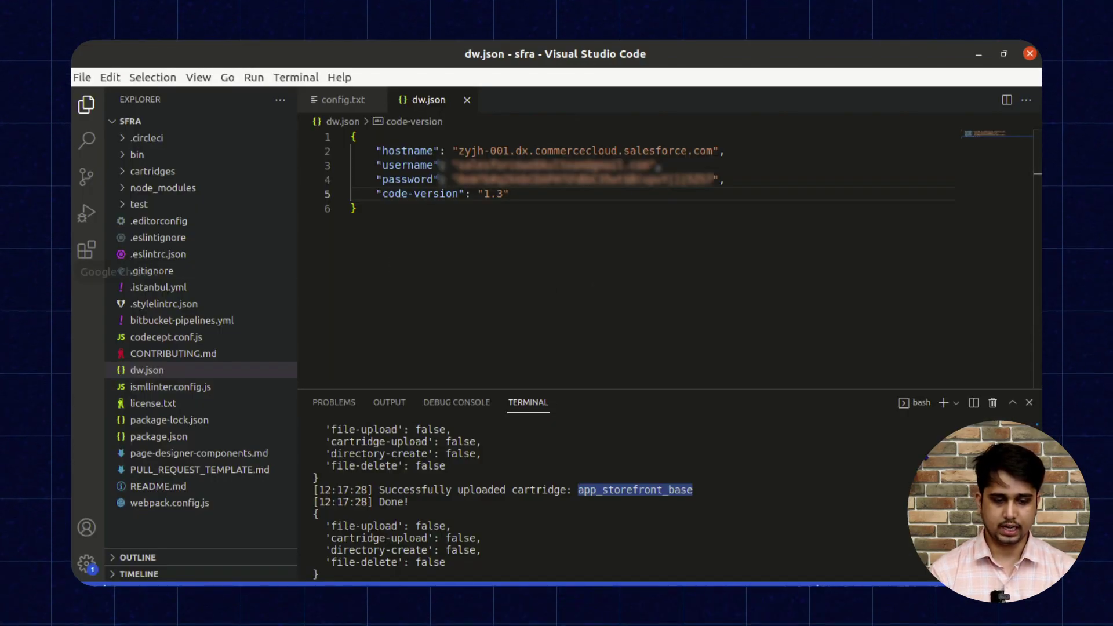
Back in the browser, go to Administration > Site Development > Site Import & Export.
left_click(60, 272)
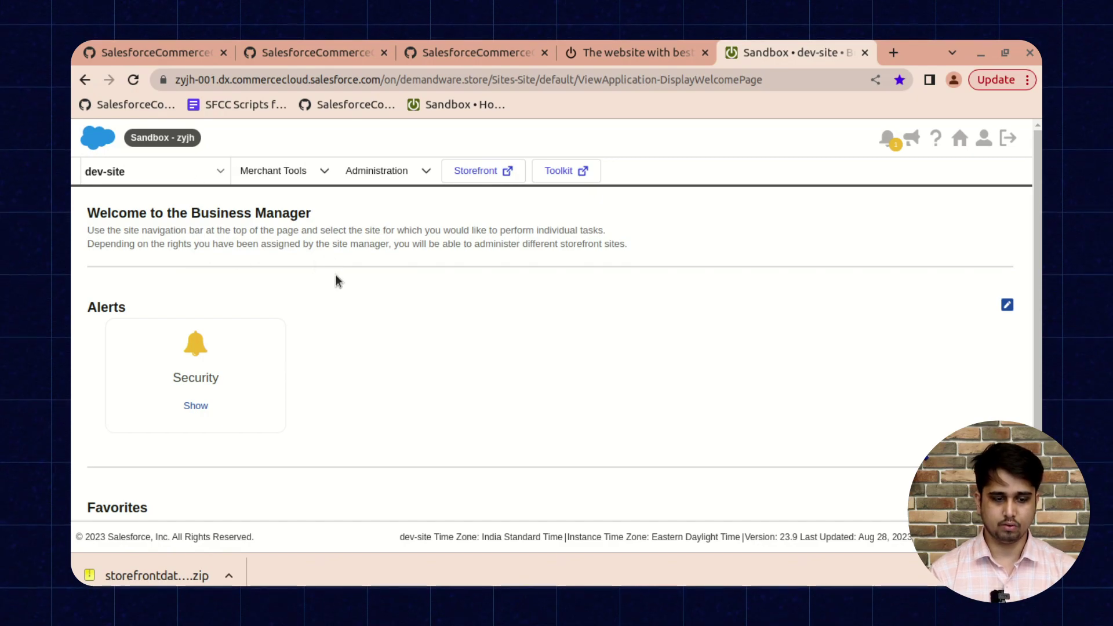
left_click(377, 170)
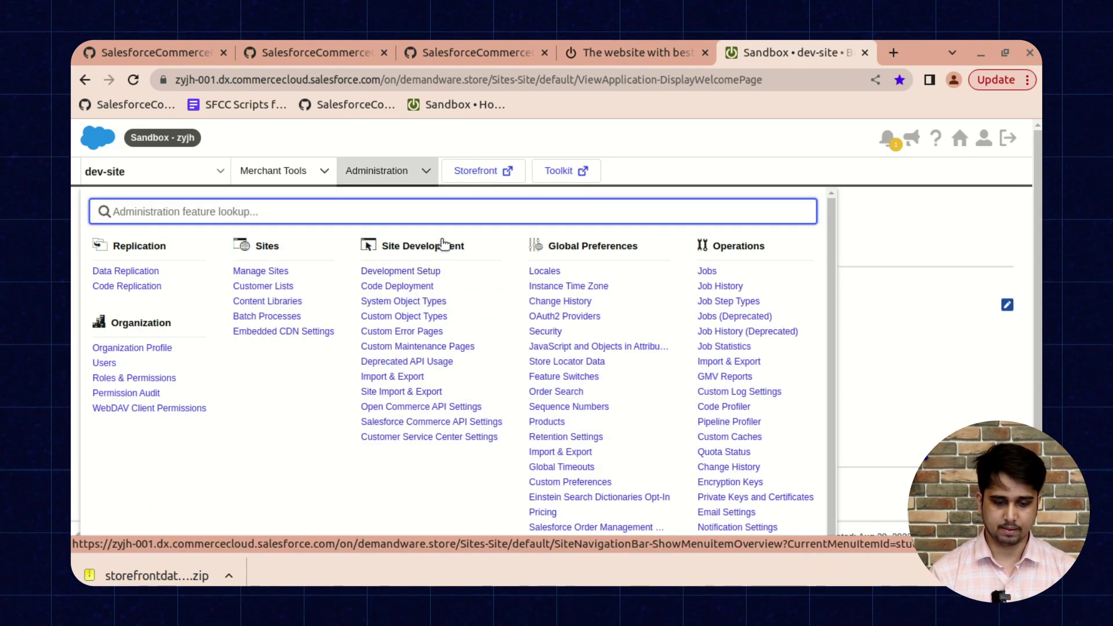
left_click(425, 396)
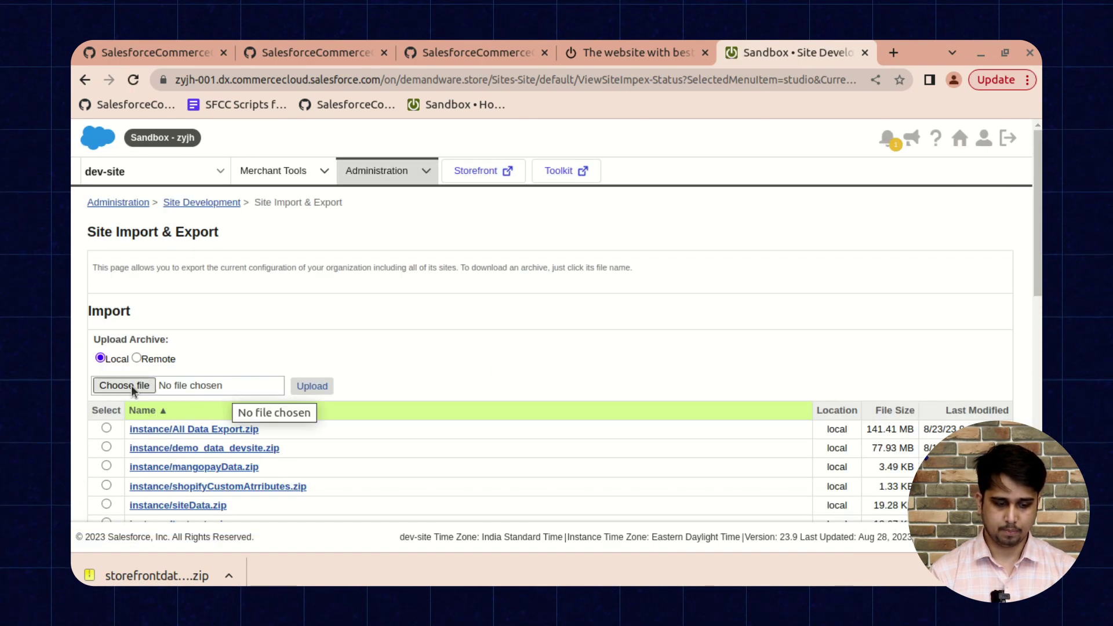
Choose demo_data_sfra.zip as the local archive and upload it to the instance.
left_click(129, 385)
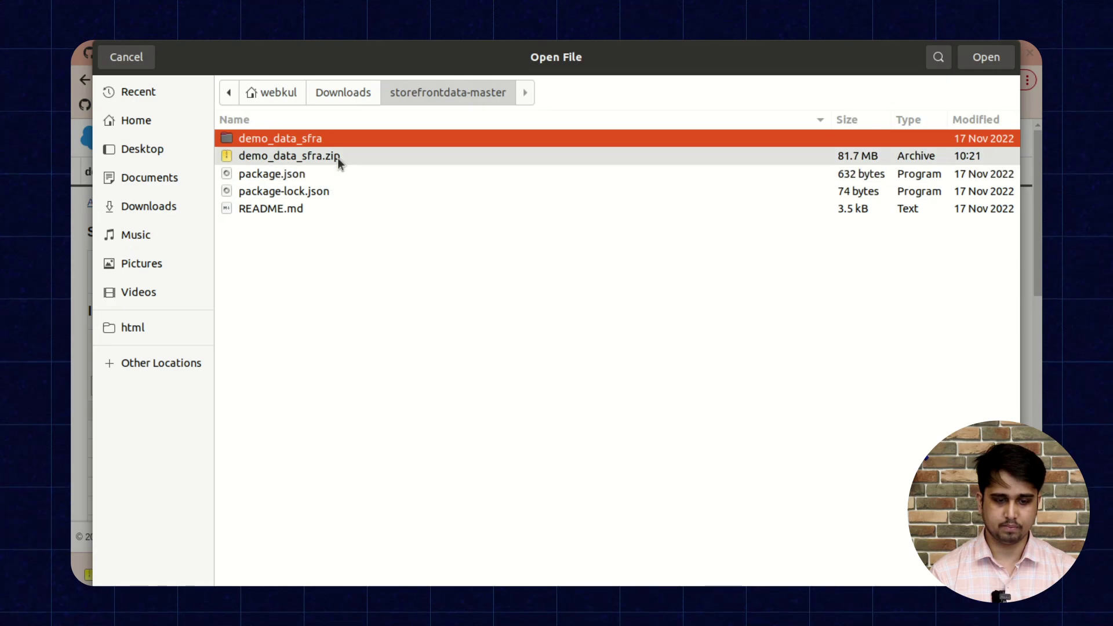
left_click(337, 158)
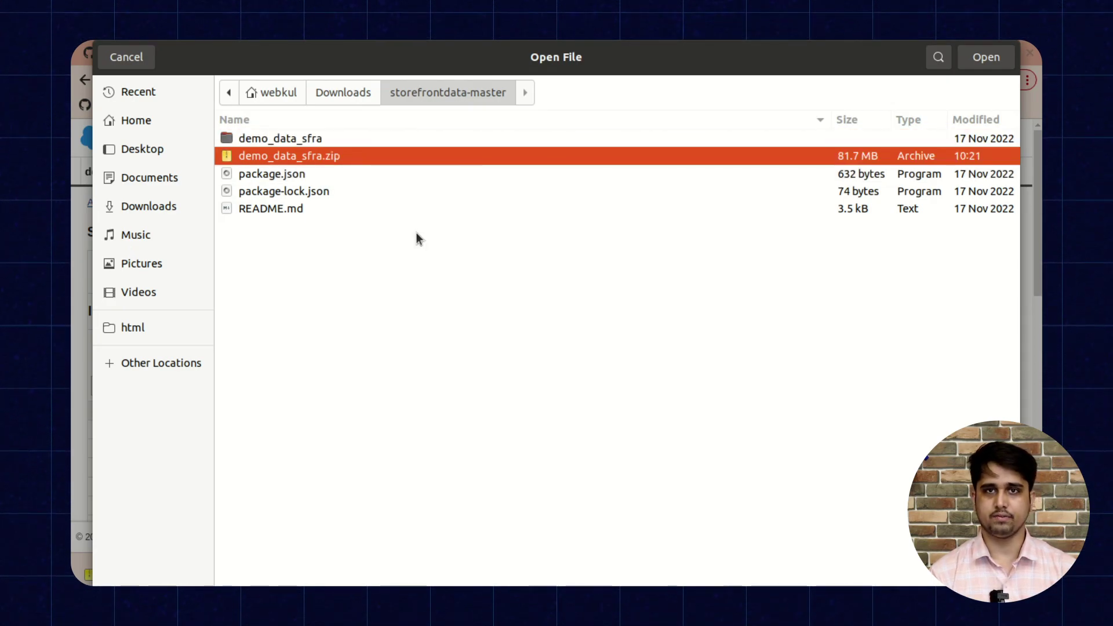
left_click(980, 64)
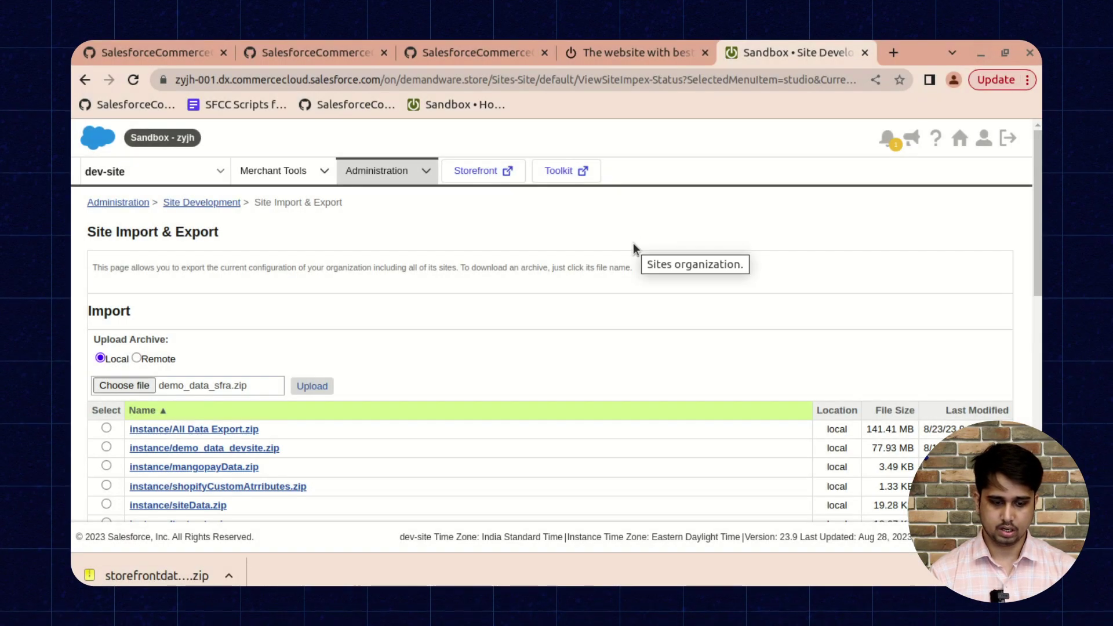
left_click(312, 387)
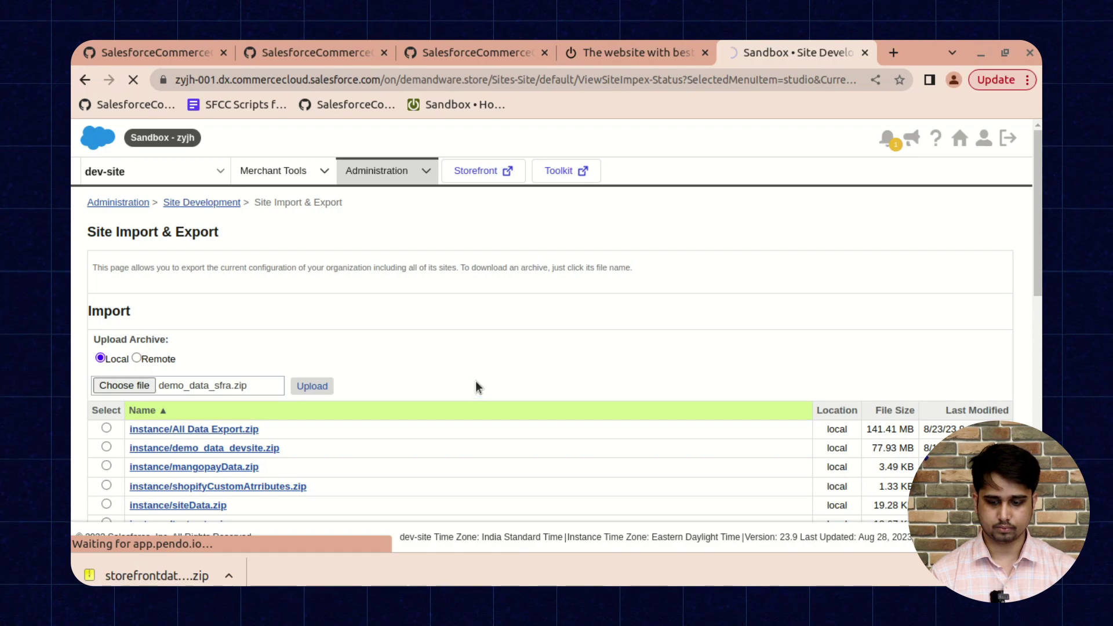
scroll(476, 383, "down", 4)
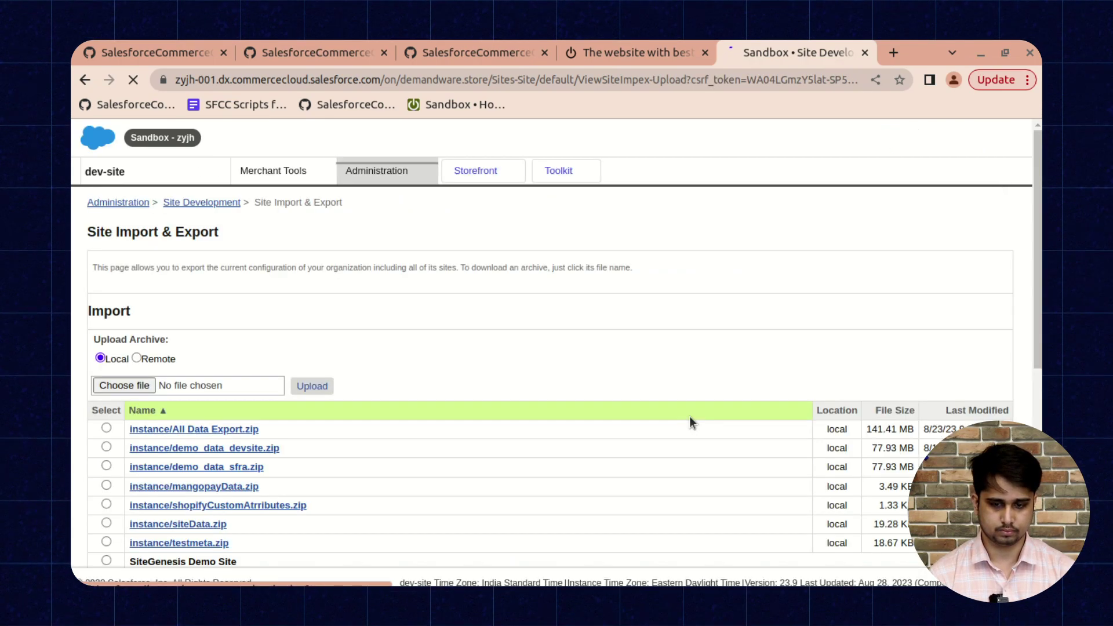
Import instance/demo_data_sfra.zip and confirm Success (4640 warnings) after 00:05:51.
scroll(690, 416, "down", 3)
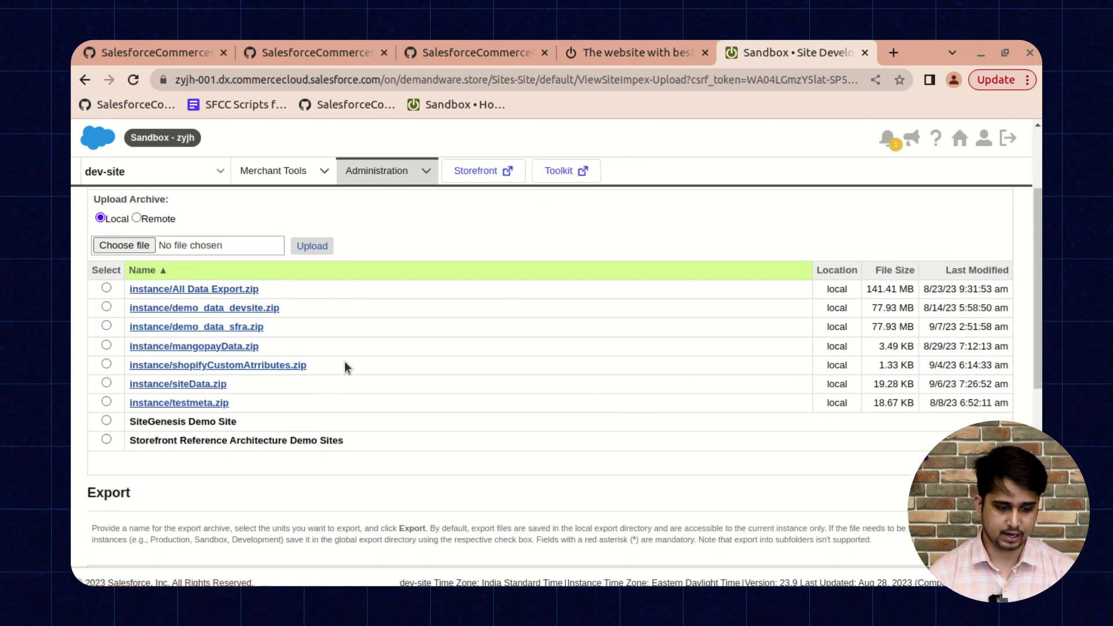
left_click(106, 326)
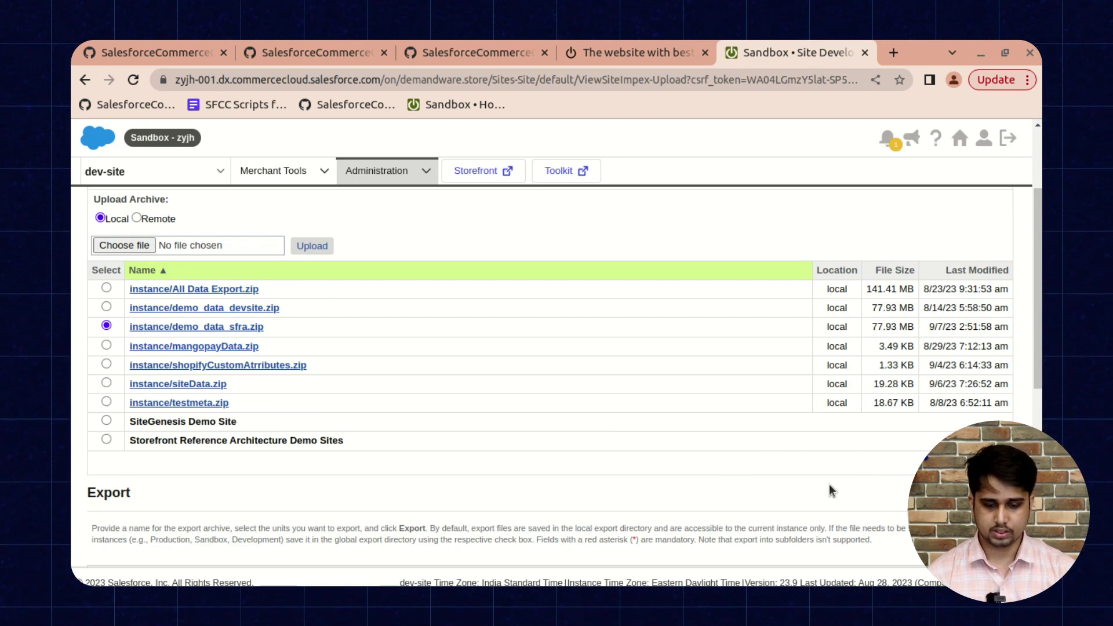
scroll(830, 491, "down", 10)
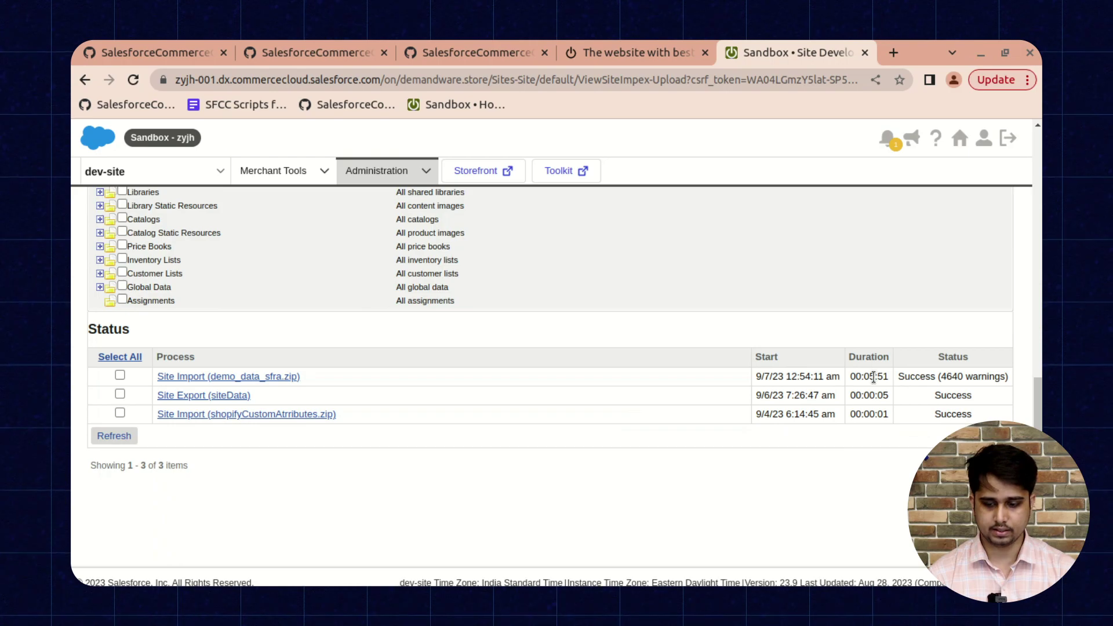
left_click_drag(872, 377, 875, 377)
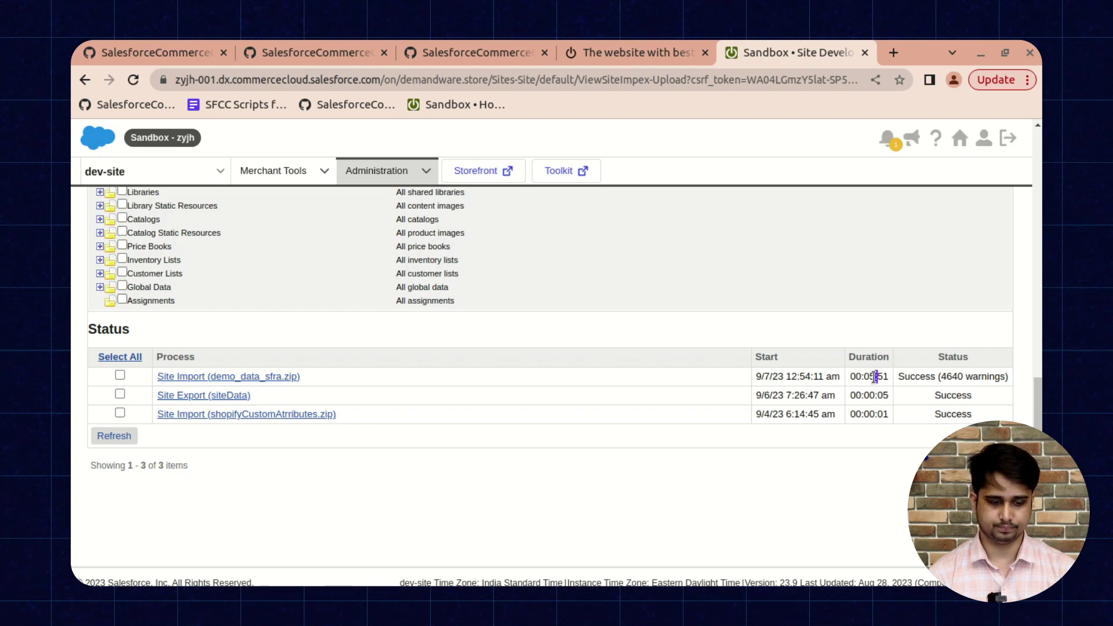
scroll(874, 377, "up", 4)
scroll(875, 377, "down", 5)
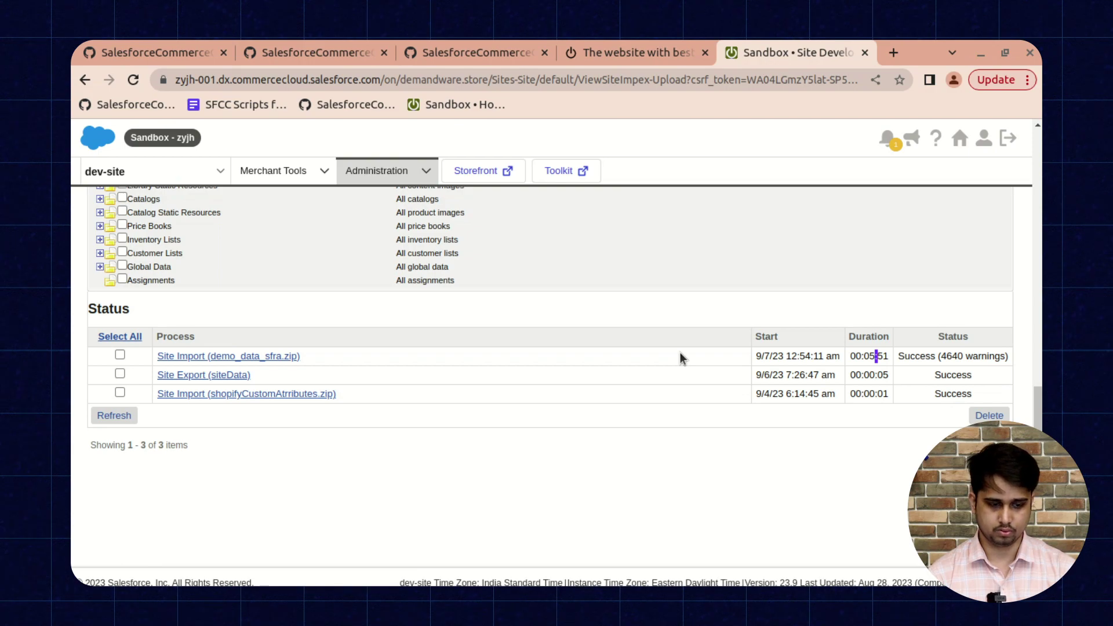
Select the RefArch site, launch its Storefront in a new tab, and accept tracking consent.
left_click(226, 171)
left_click(111, 276)
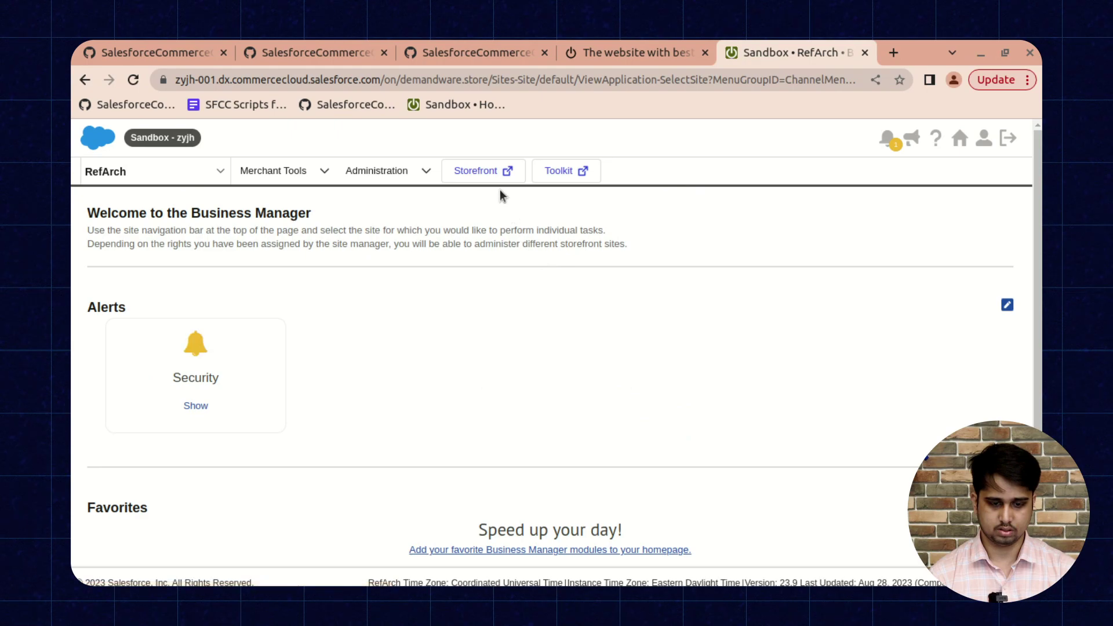
left_click(470, 174)
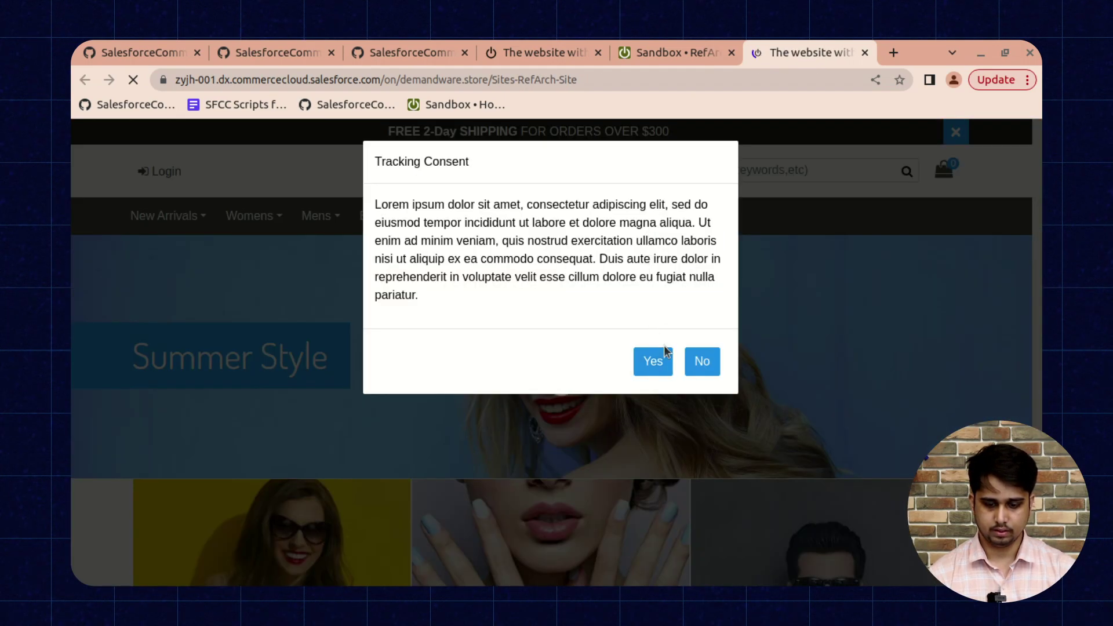
left_click(657, 375)
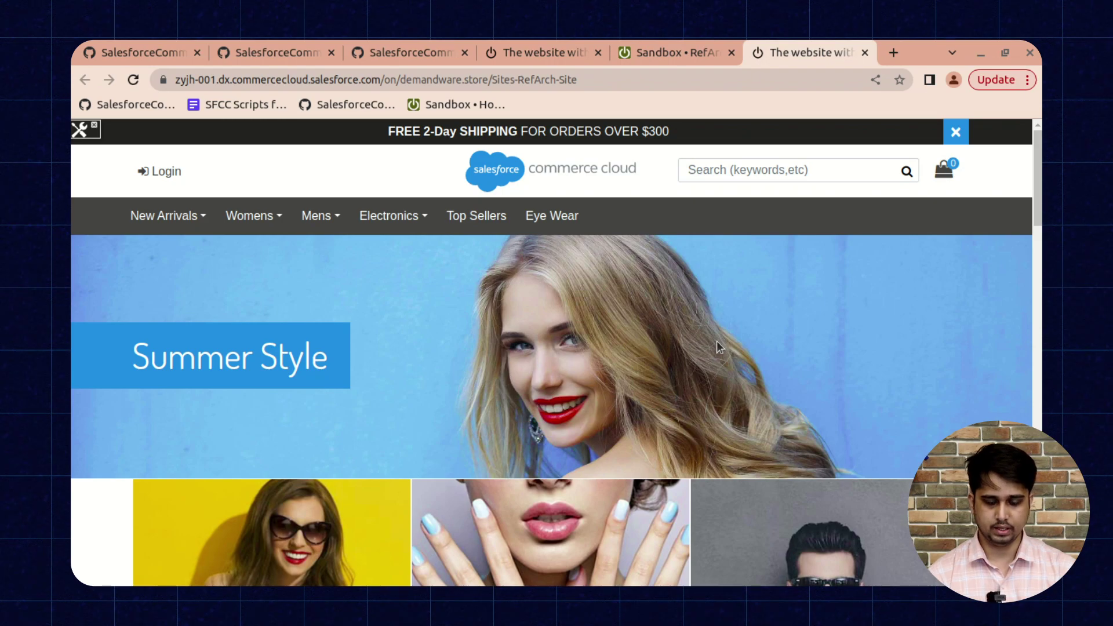